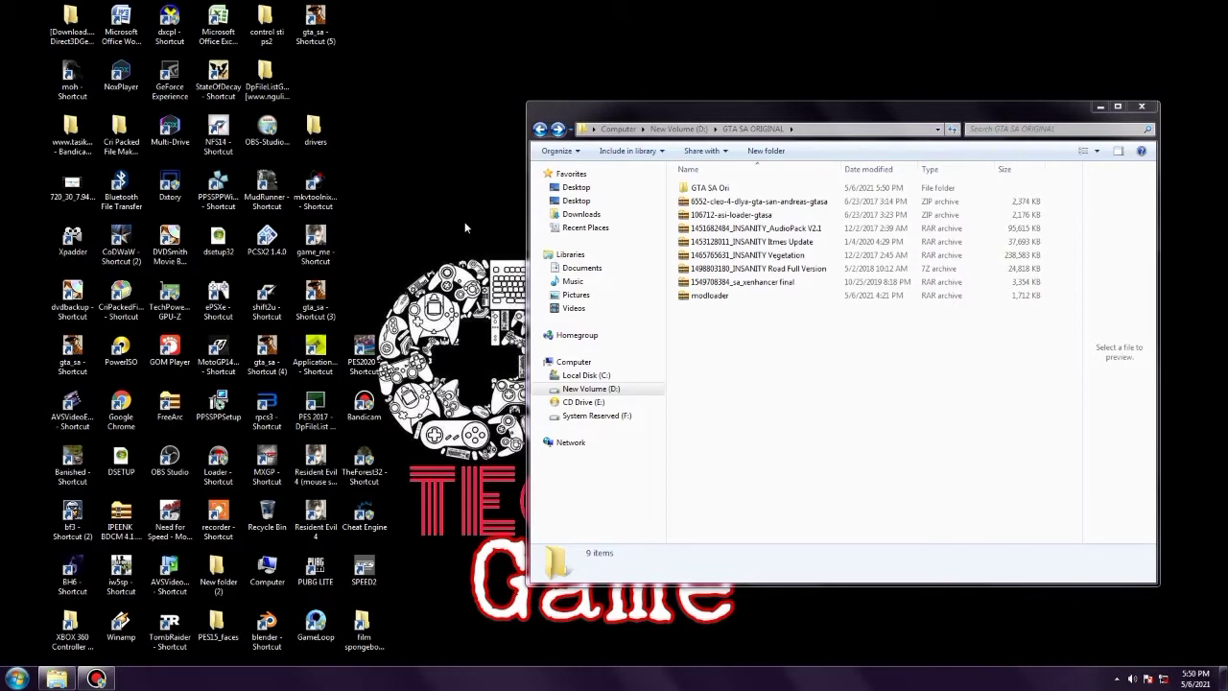
Look over the contents of the GTA SA Ori game folder and return to the GTA SA ORIGINAL folder
right_click(465, 219)
click(499, 255)
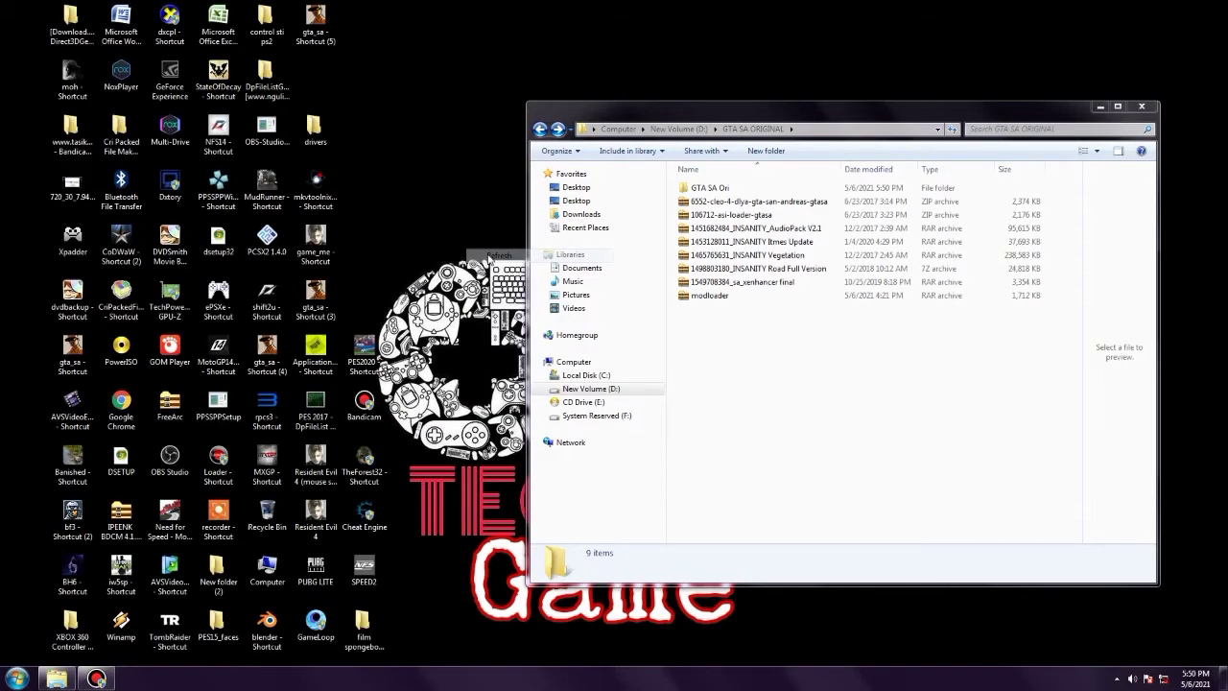
click(757, 189)
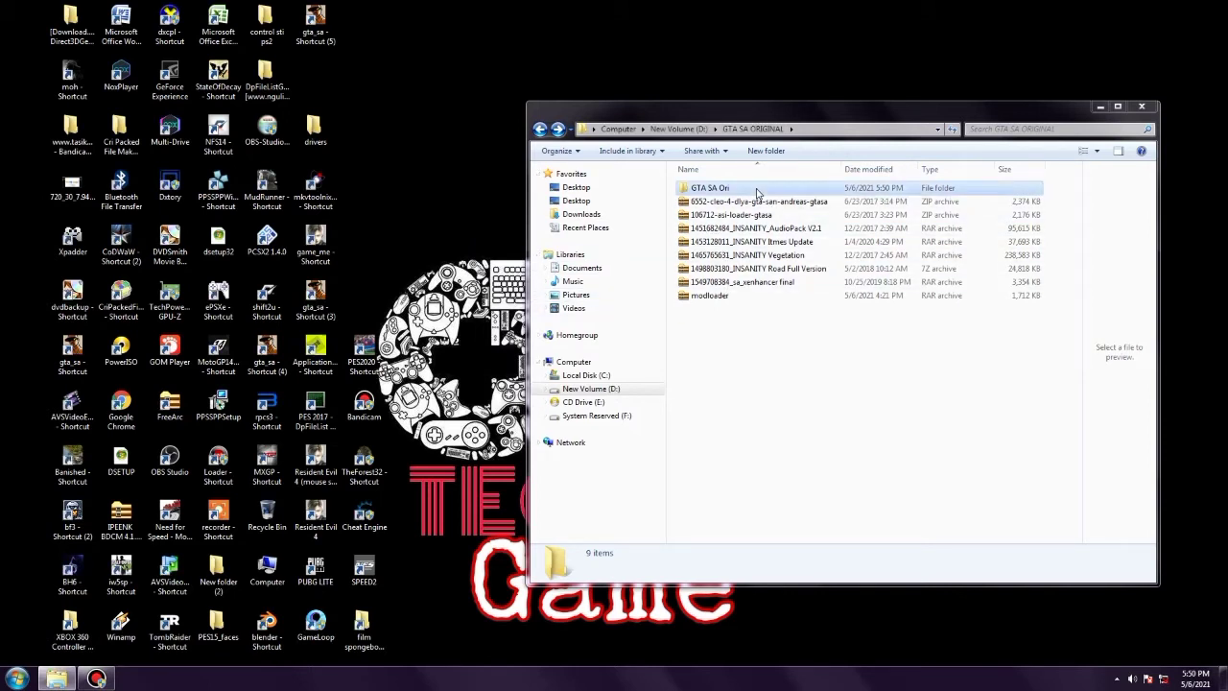
double_click(756, 190)
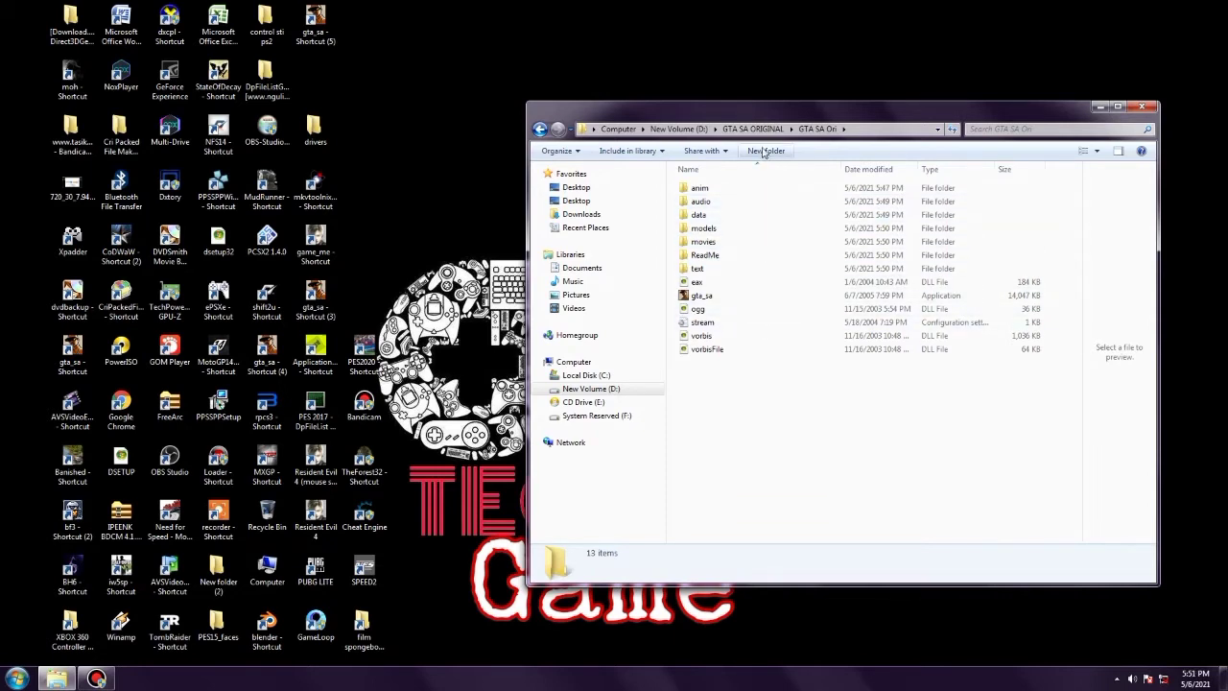
click(753, 128)
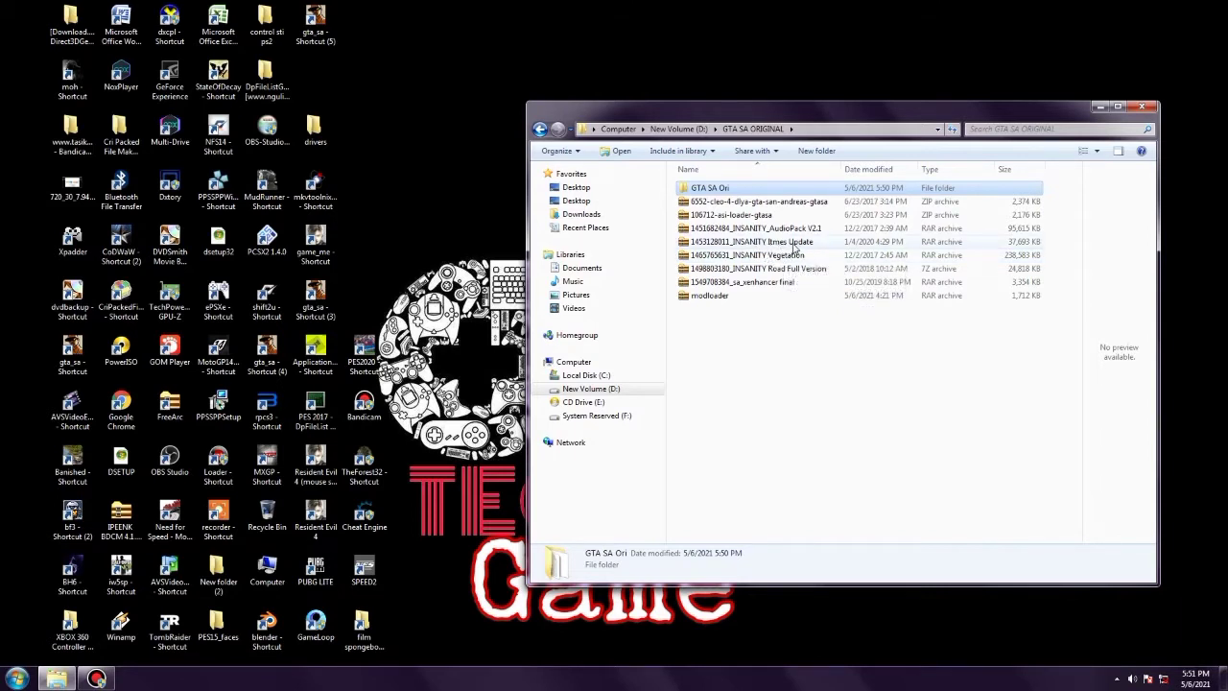
Extract the 6552-cleo-4-dlya-gta-san-andreas-gtasa ZIP archive into the current folder and launch the extracted CLEO 4 installer
click(775, 204)
right_click(776, 205)
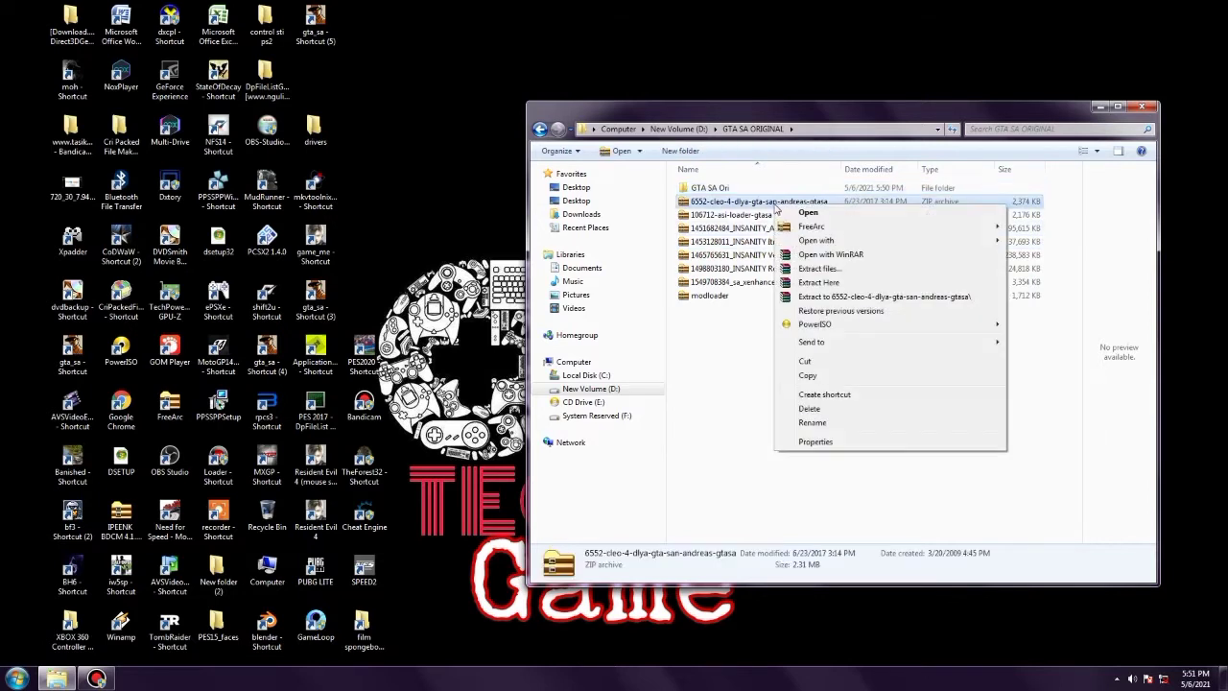
click(851, 282)
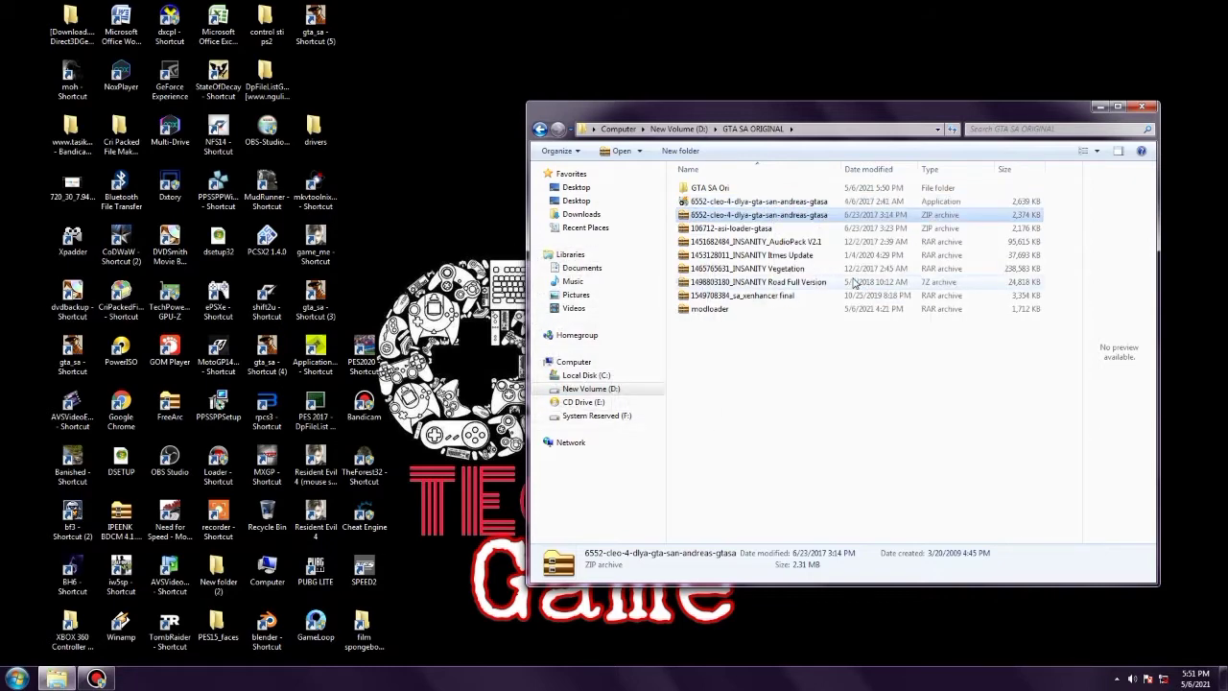
double_click(756, 203)
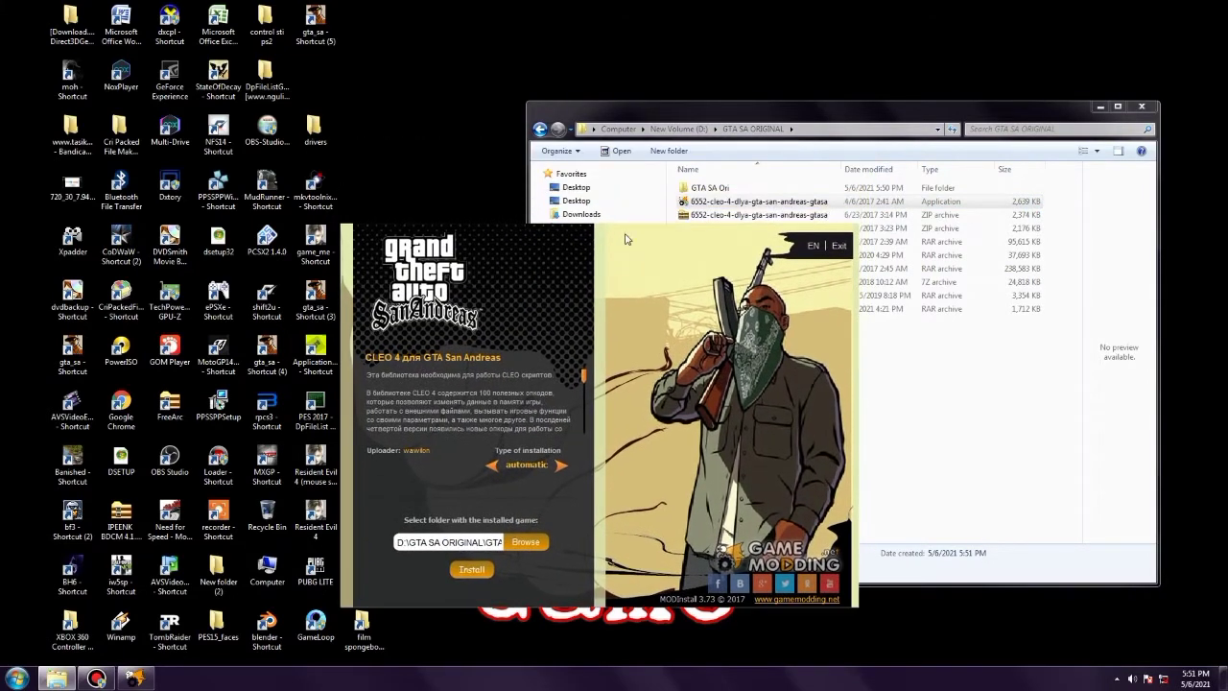
Set the CLEO 4 installer's game folder to GTA SA Ori inside GTA SA ORIGINAL on drive D
double_click(753, 190)
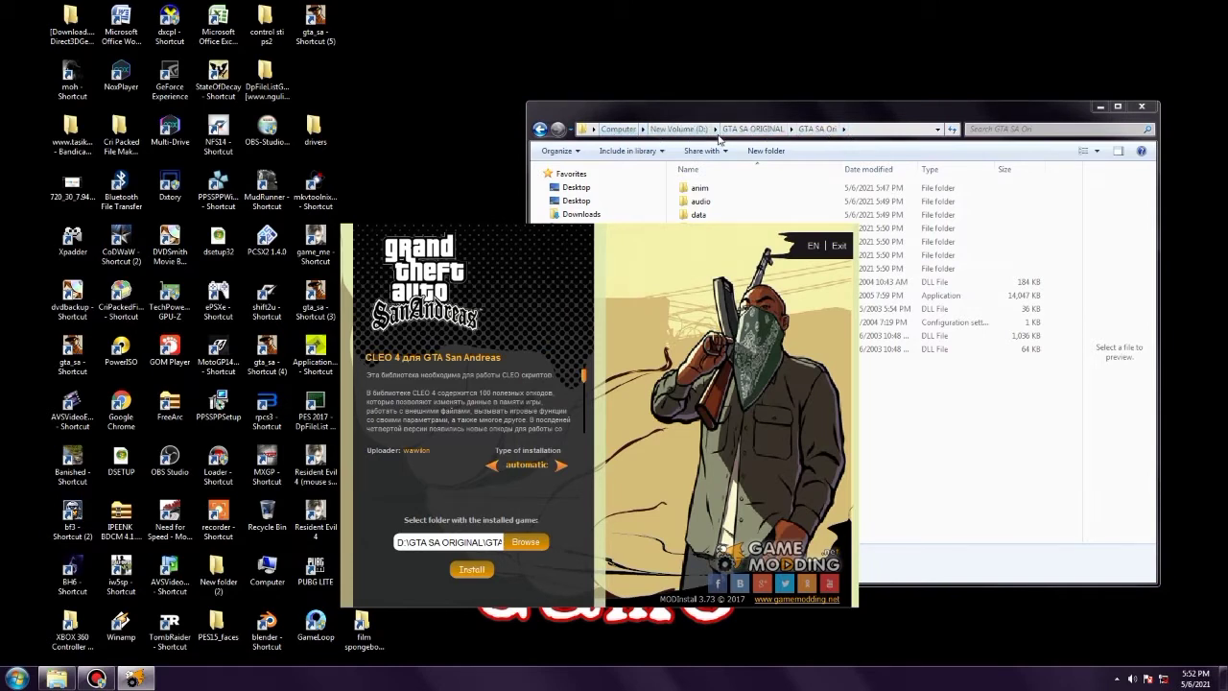
click(525, 544)
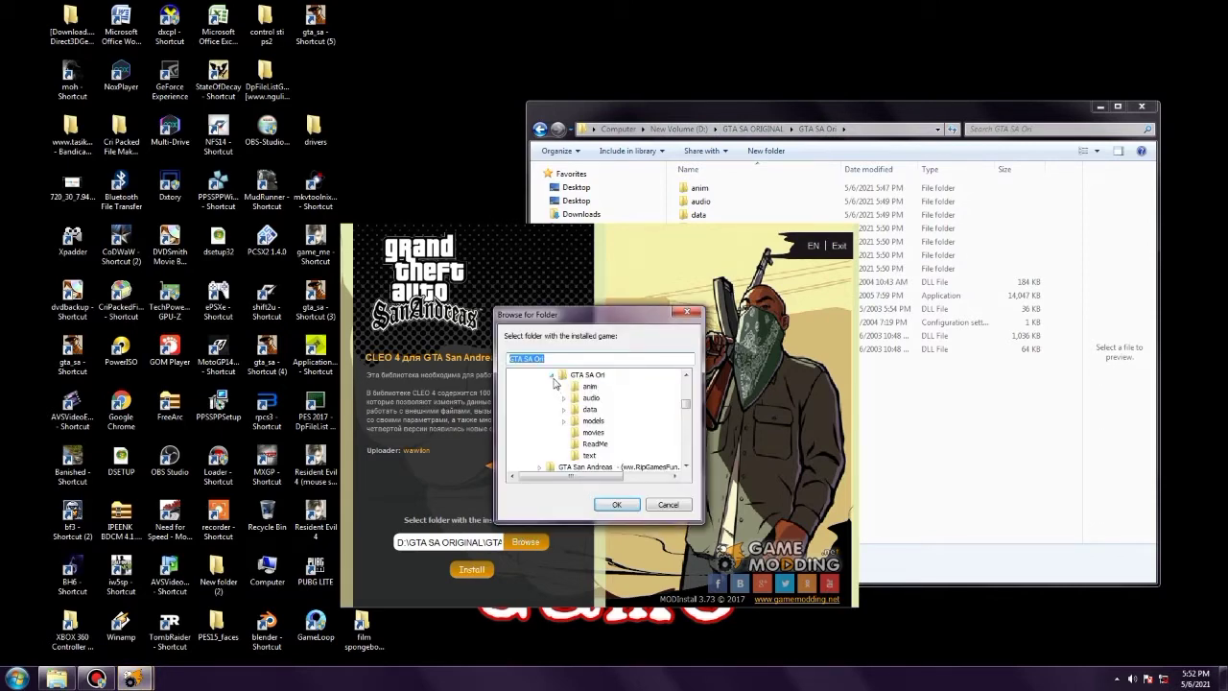
scroll(685, 411, up, 2)
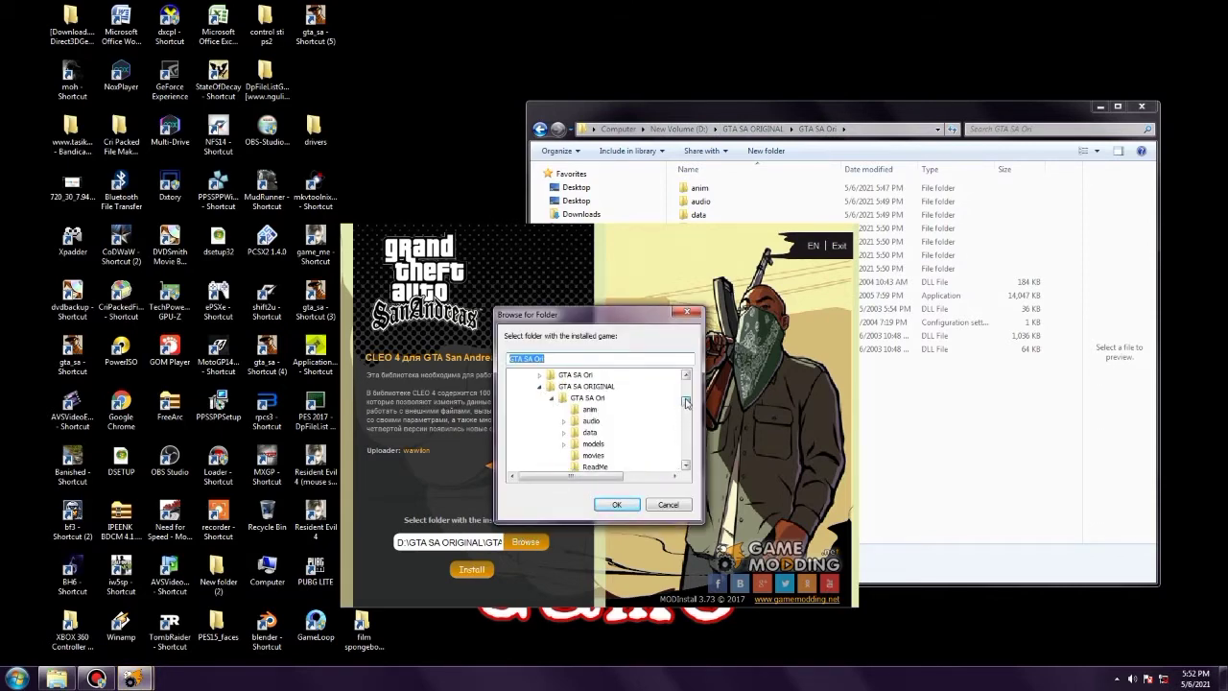
click(542, 436)
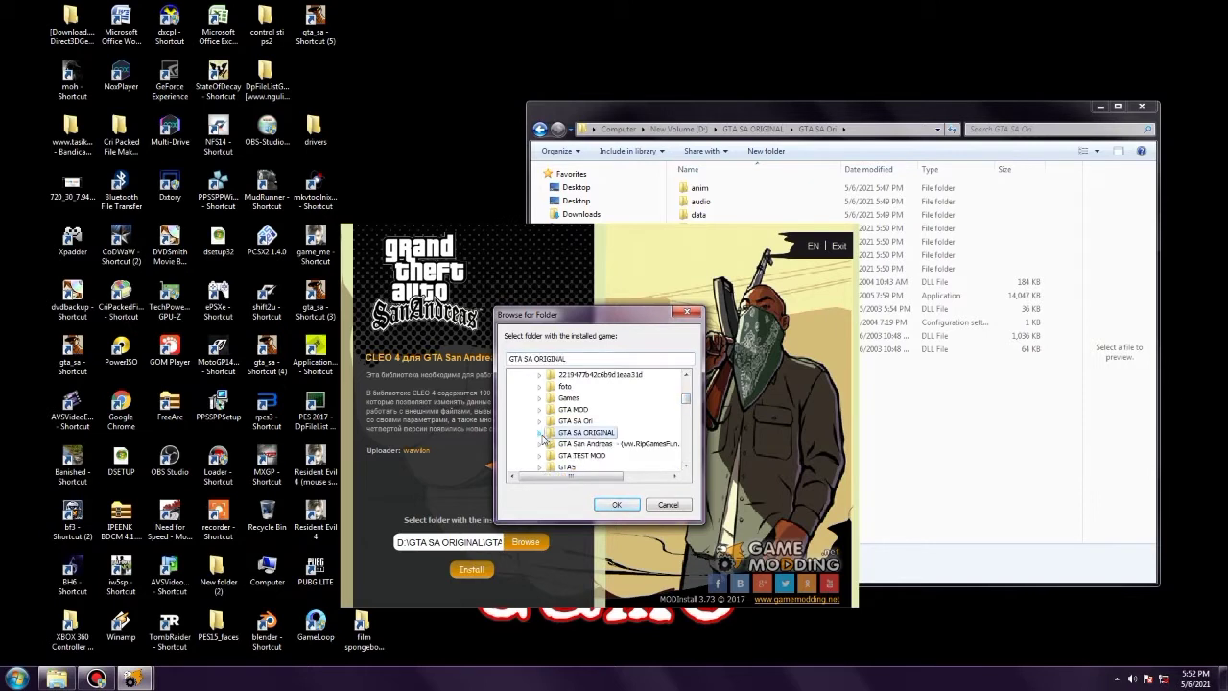
scroll(687, 404, up, 3)
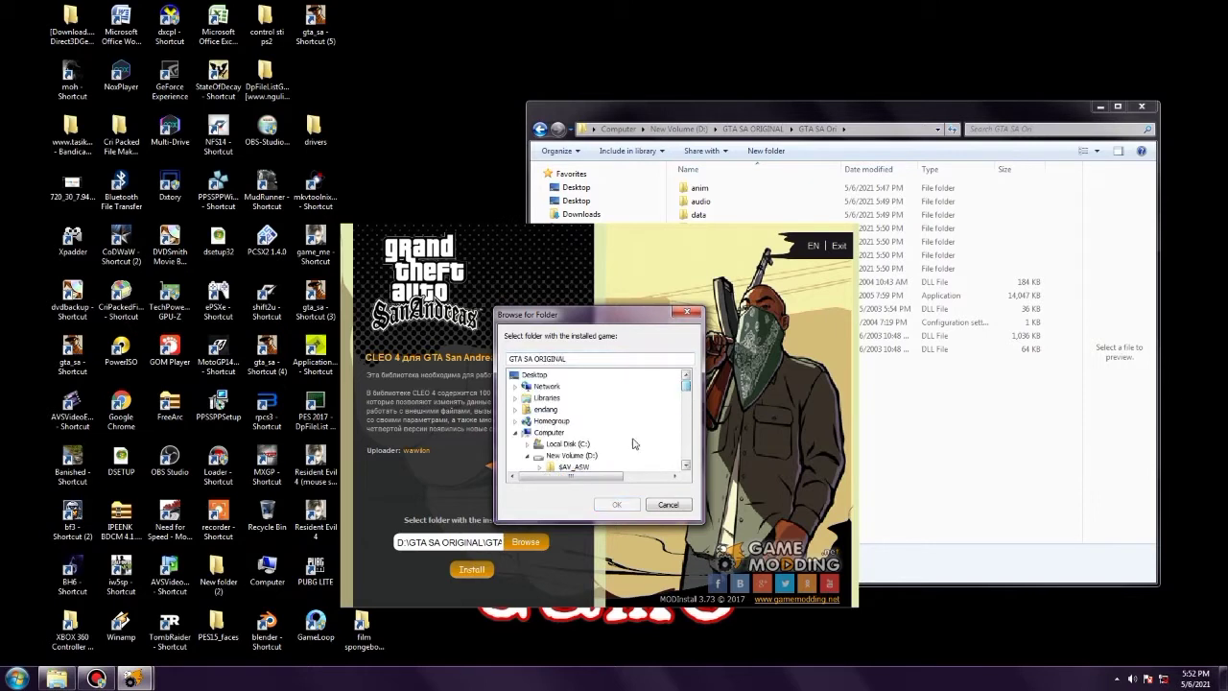
click(575, 461)
scroll(573, 461, down, 2)
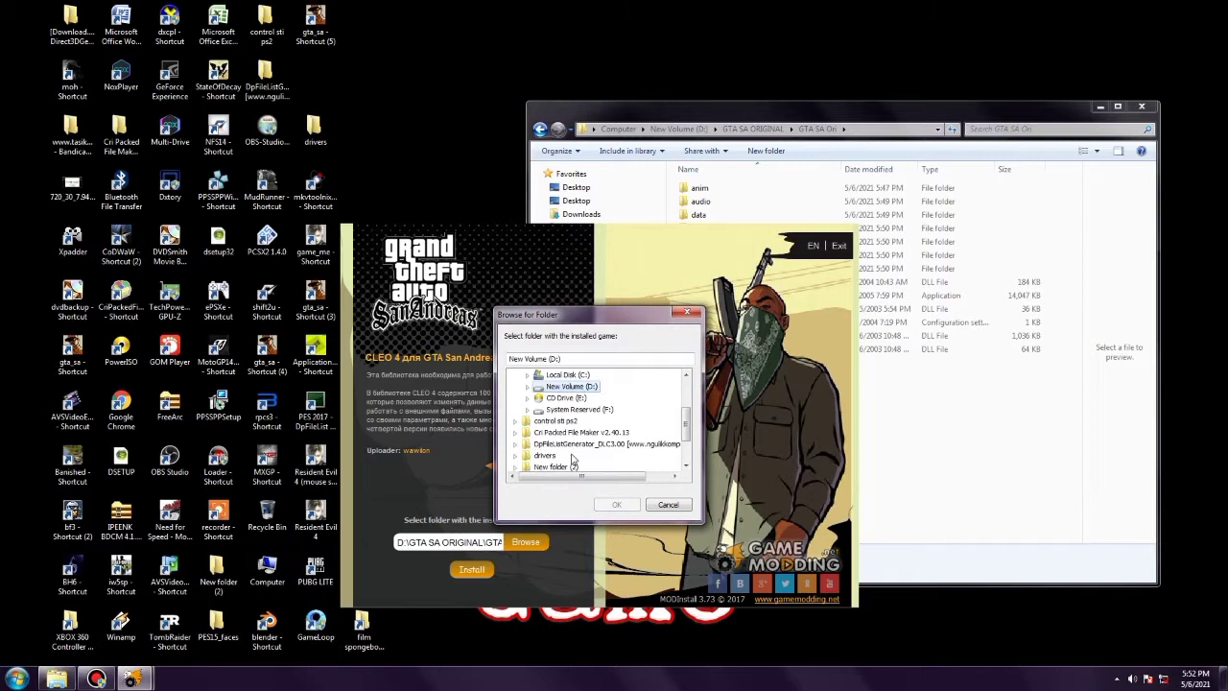
double_click(581, 387)
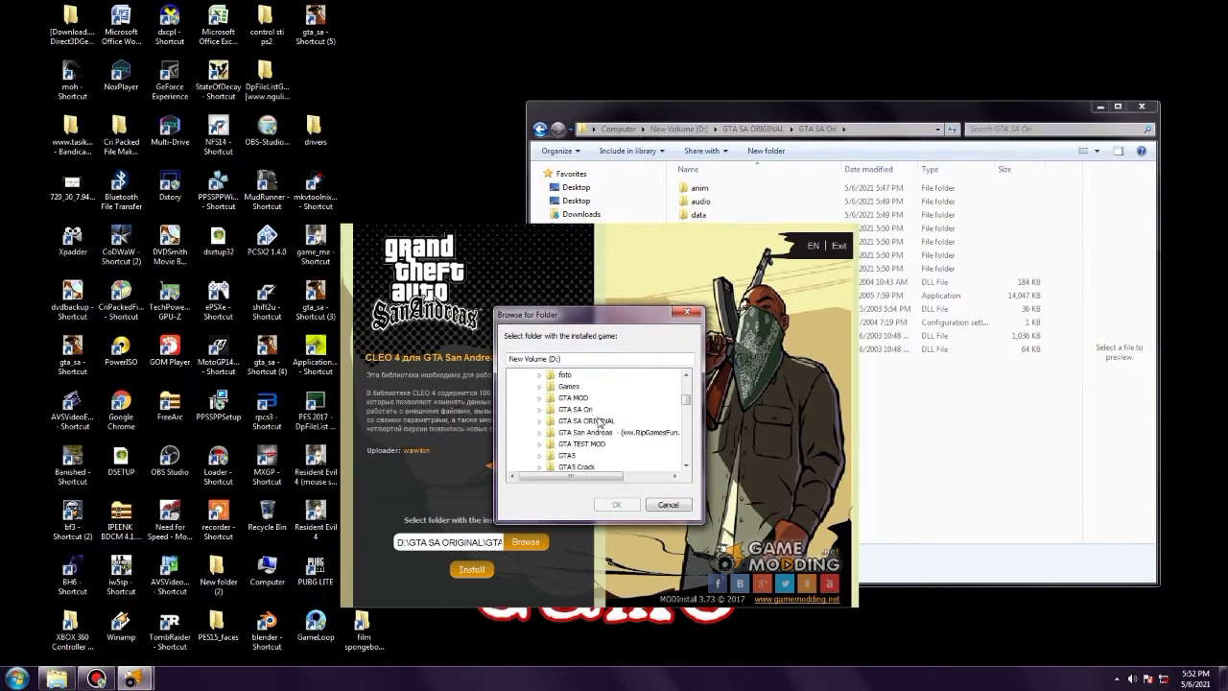
double_click(600, 423)
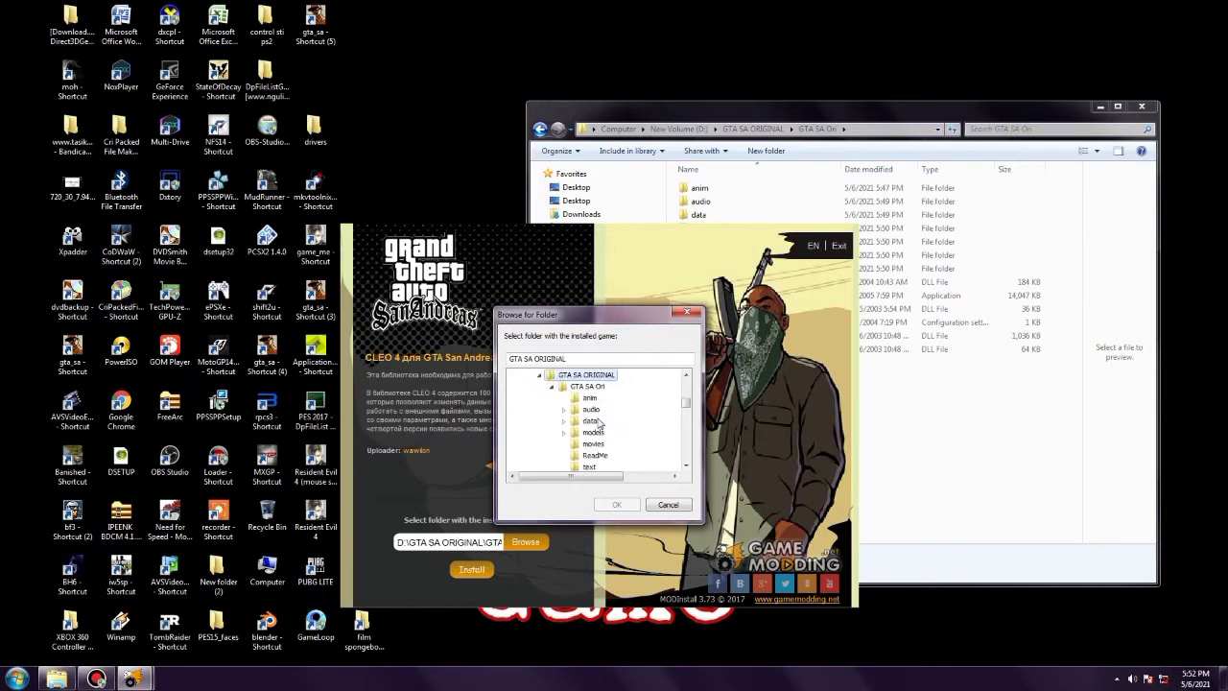
scroll(598, 422, down, 2)
scroll(599, 422, up, 2)
double_click(600, 387)
double_click(599, 388)
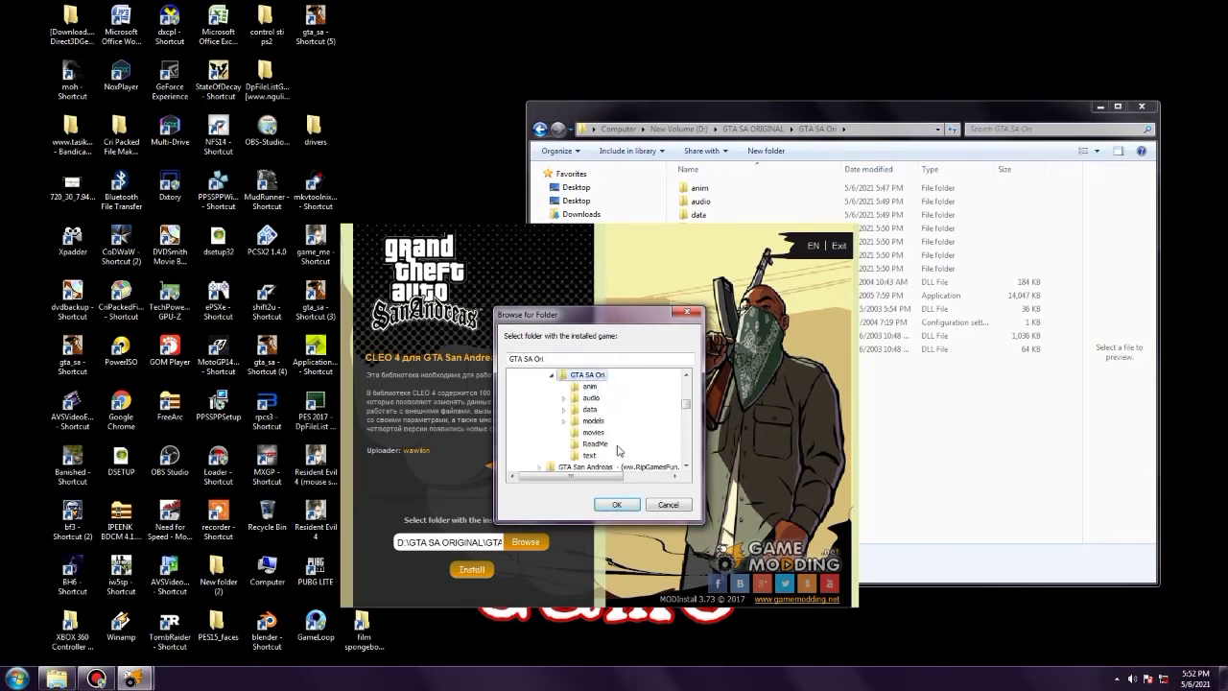
click(615, 507)
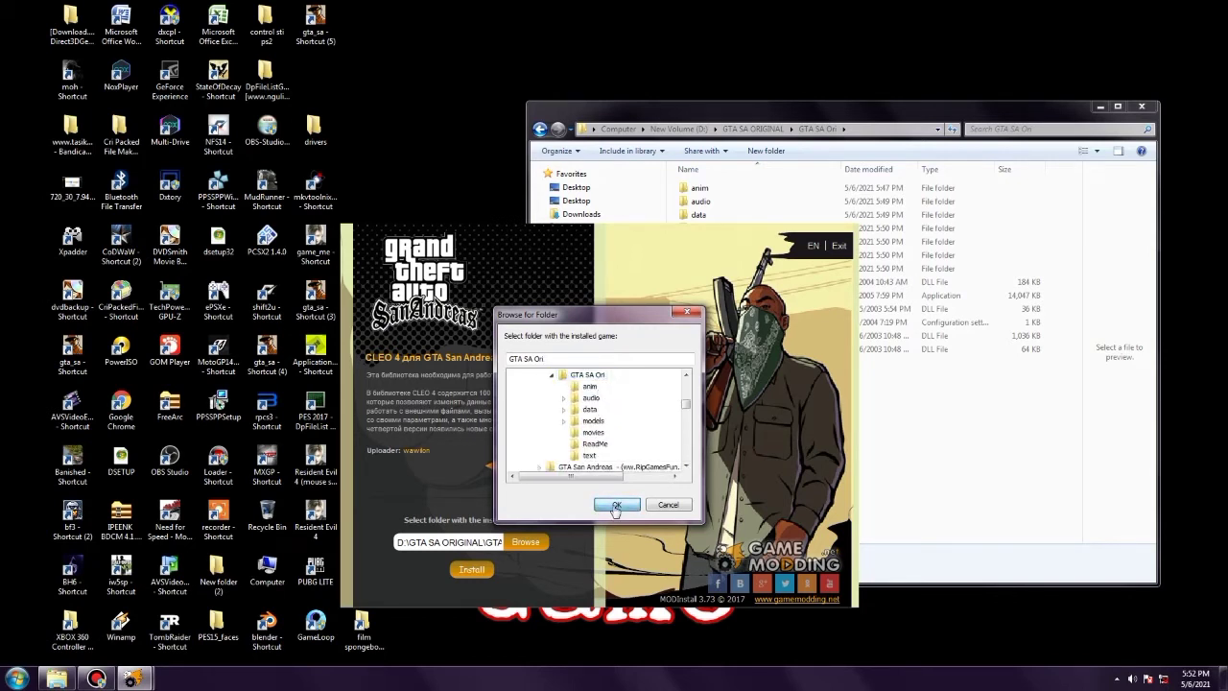
Install CLEO 4, finish the installer, and go back to the GTA SA ORIGINAL folder
click(473, 569)
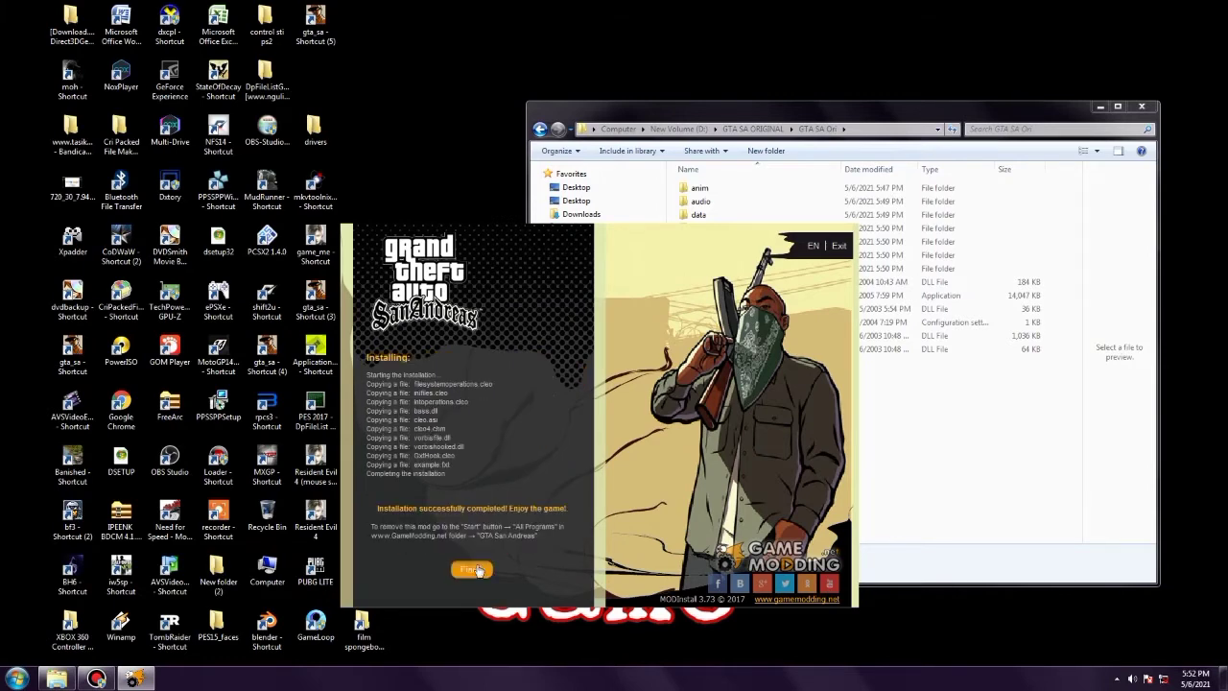
click(474, 570)
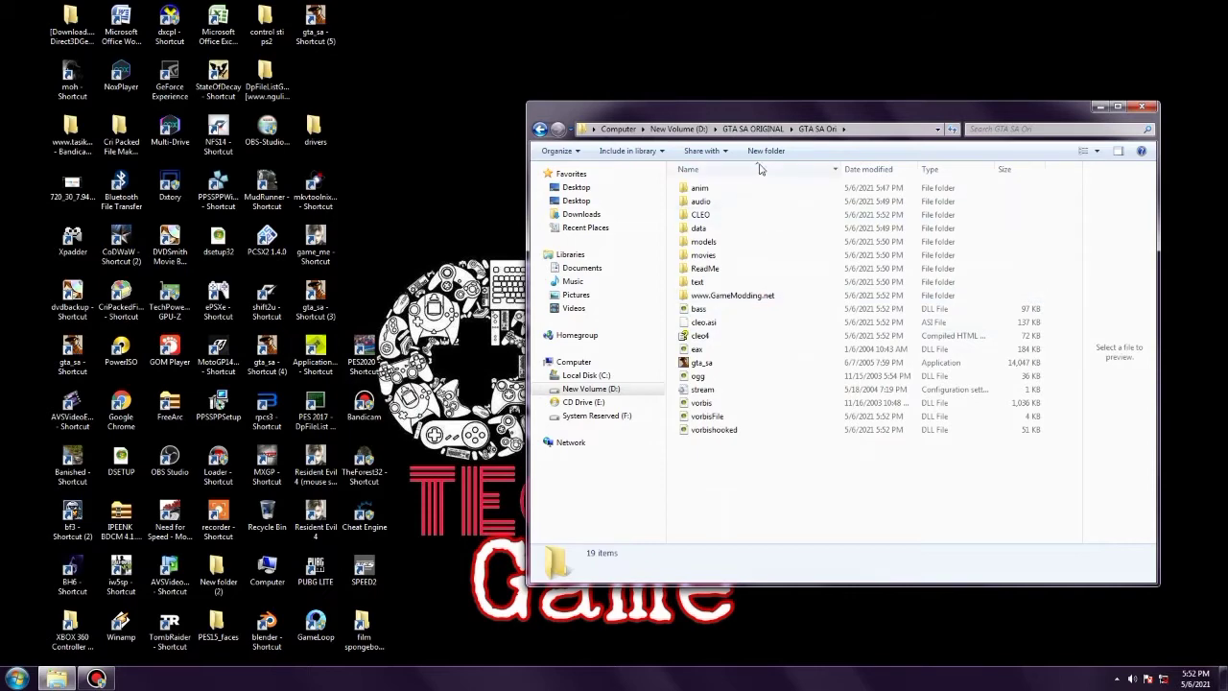
click(758, 132)
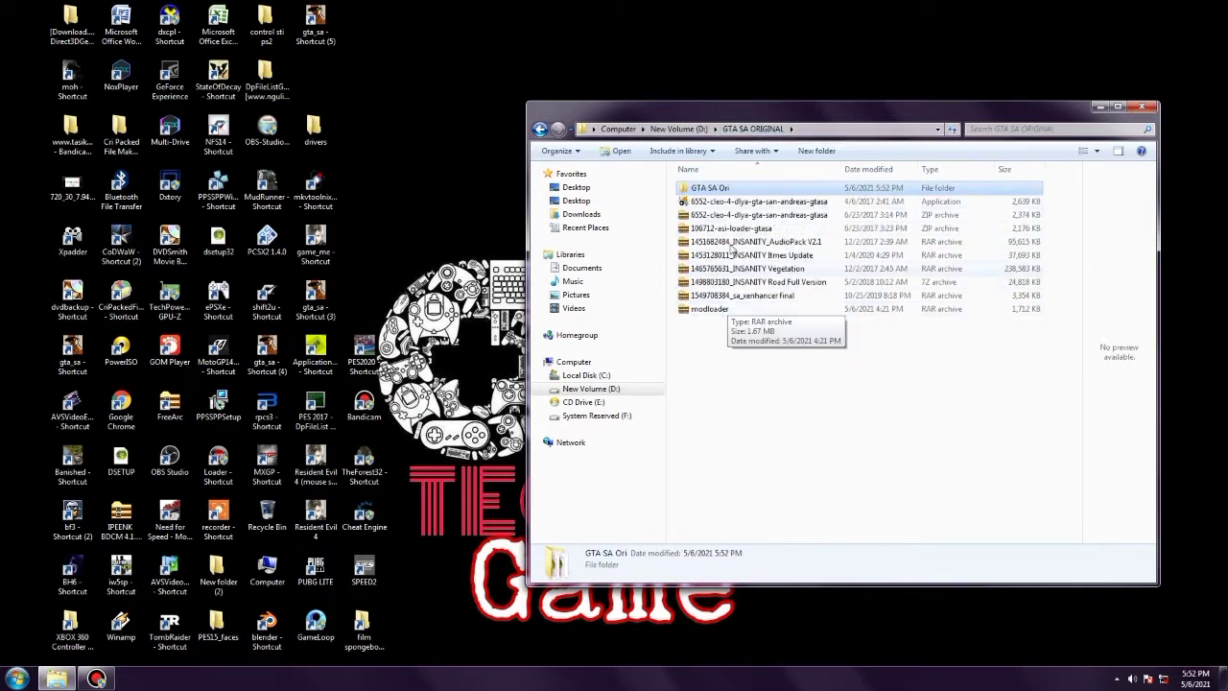
Extract the modloader RAR archive directly into the GTA SA ORIGINAL folder
click(729, 309)
right_click(731, 310)
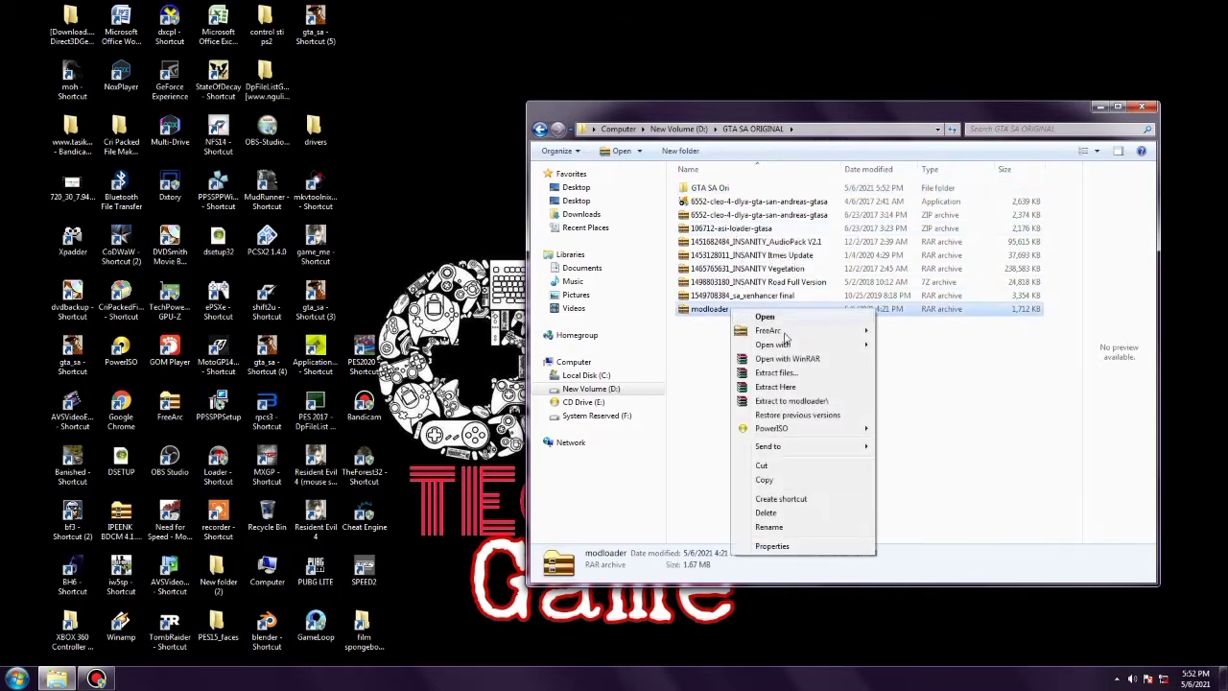
click(798, 385)
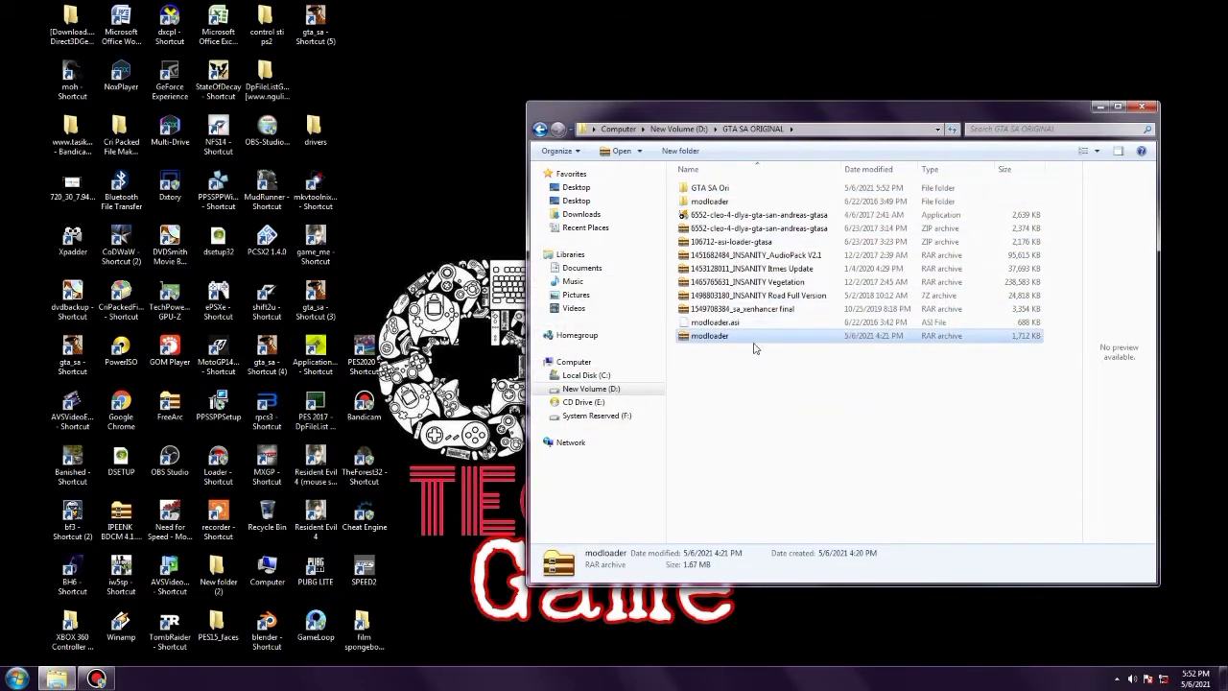
Move the extracted modloader.asi file from GTA SA ORIGINAL into the GTA SA Ori game folder
right_click(740, 323)
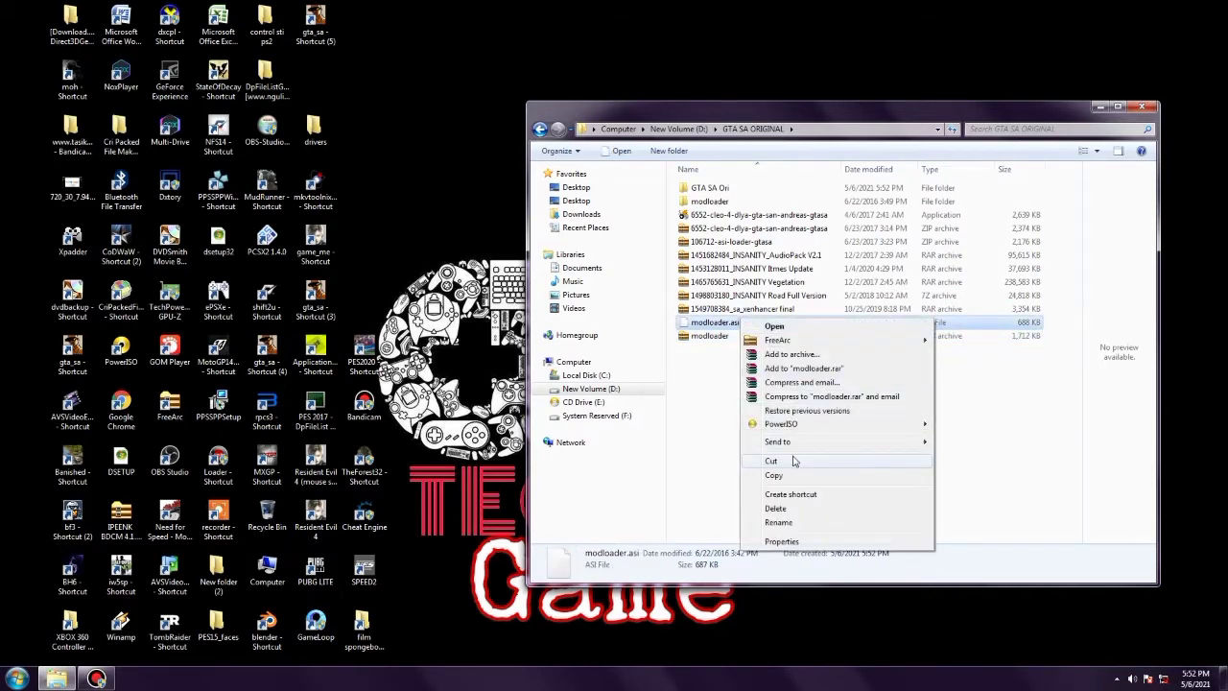
click(792, 461)
double_click(742, 189)
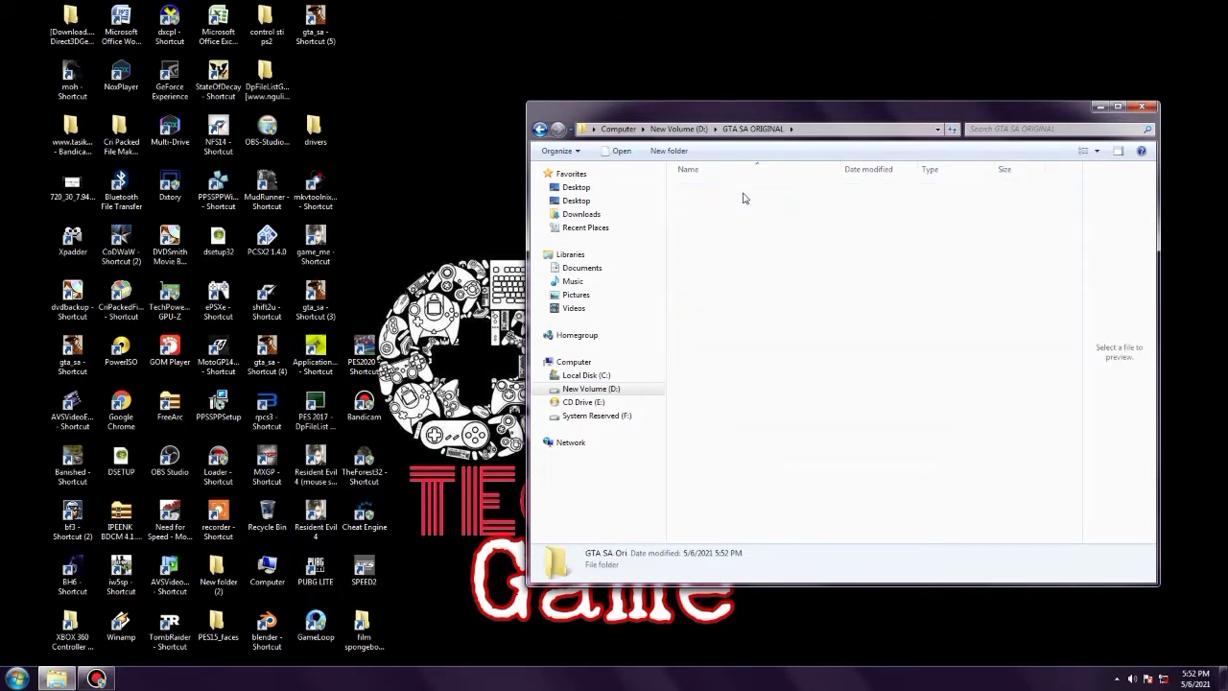
right_click(806, 464)
click(834, 549)
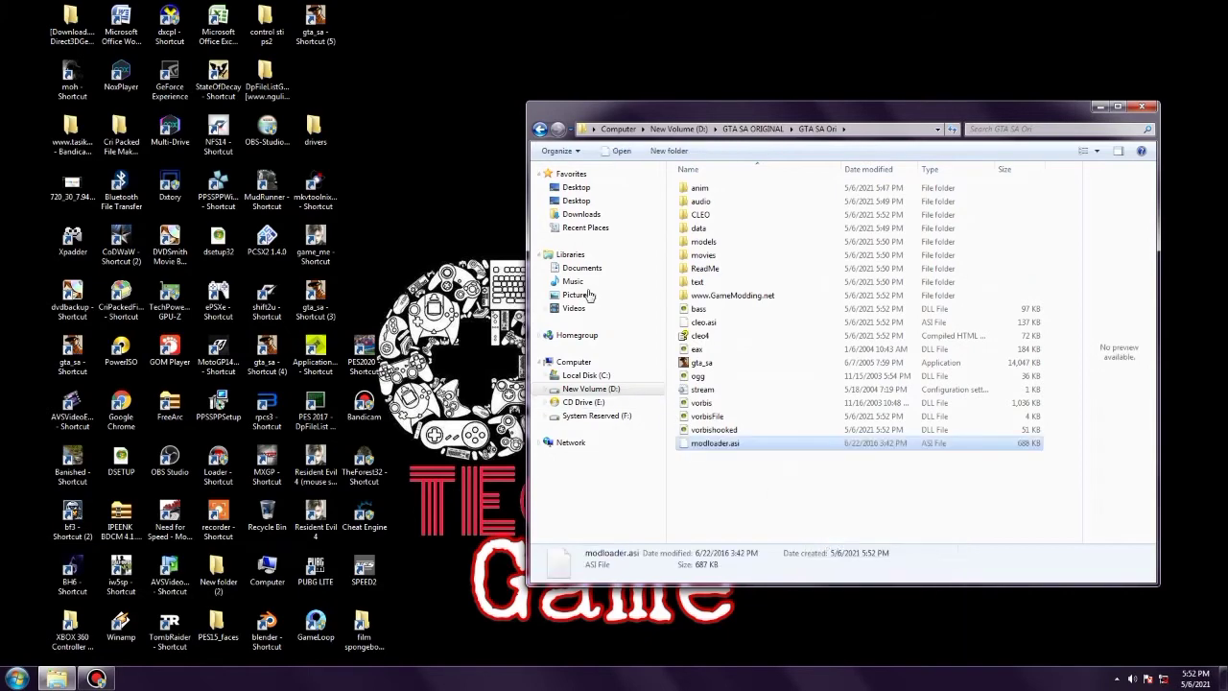
Move the modloader folder from GTA SA ORIGINAL into the GTA SA Ori game folder and refresh the file listing
click(541, 131)
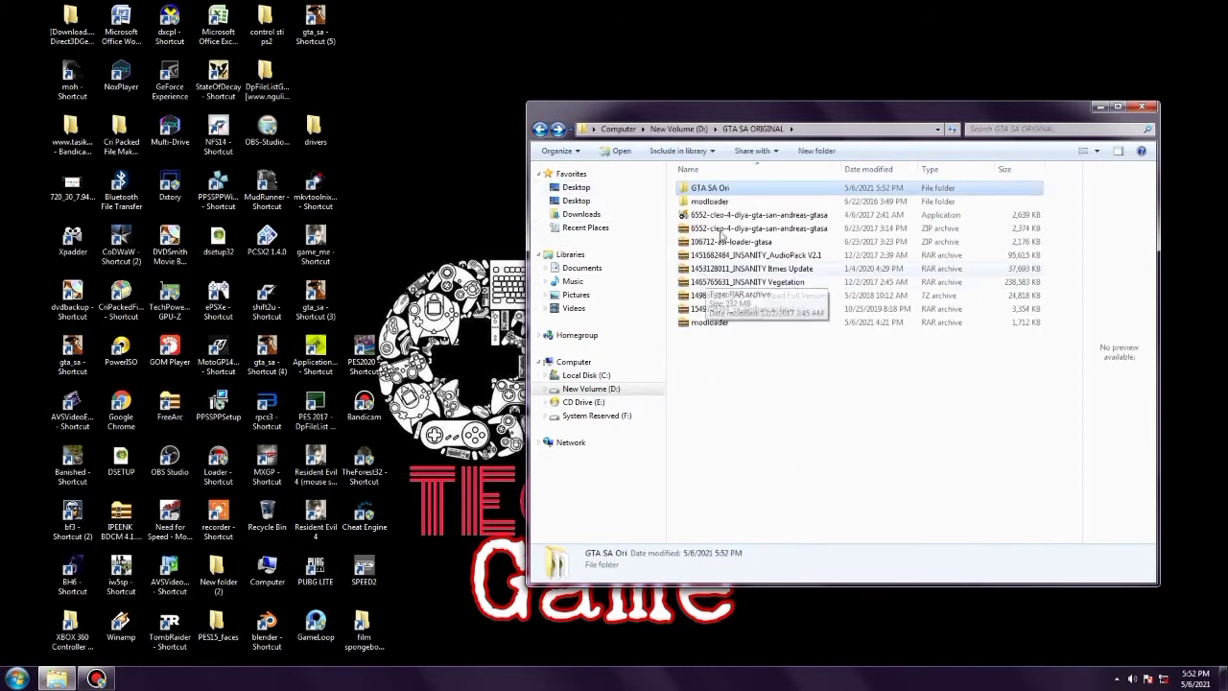
click(721, 203)
right_click(725, 204)
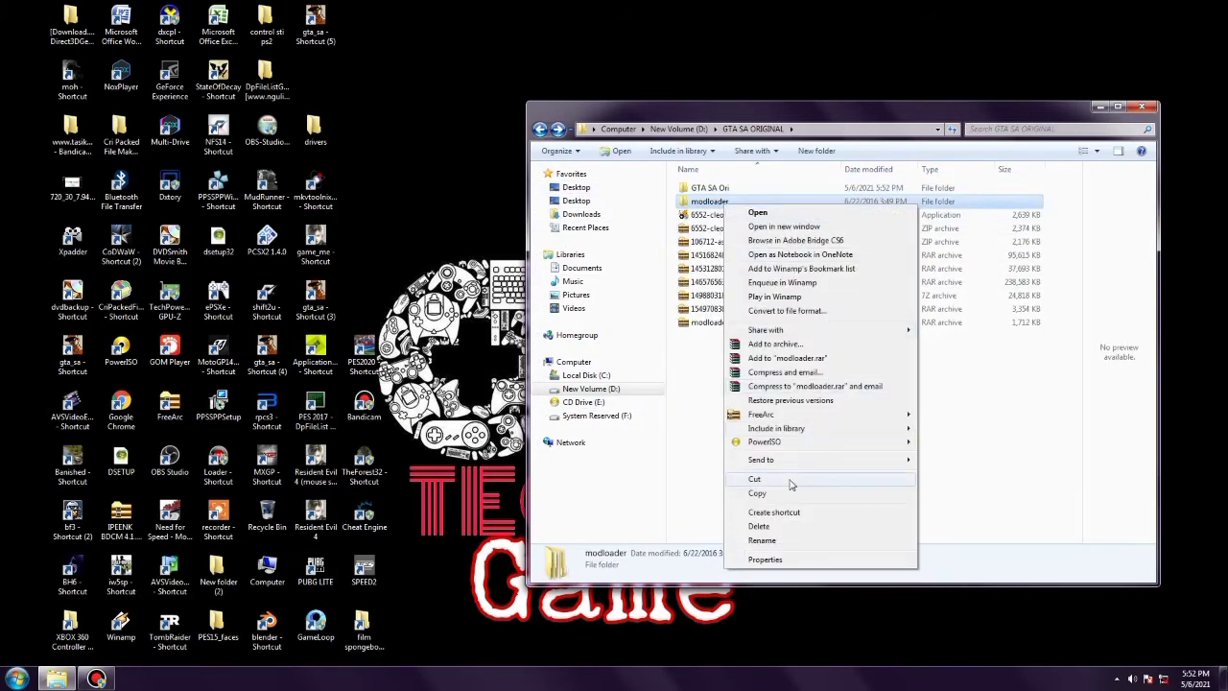
click(757, 492)
double_click(751, 188)
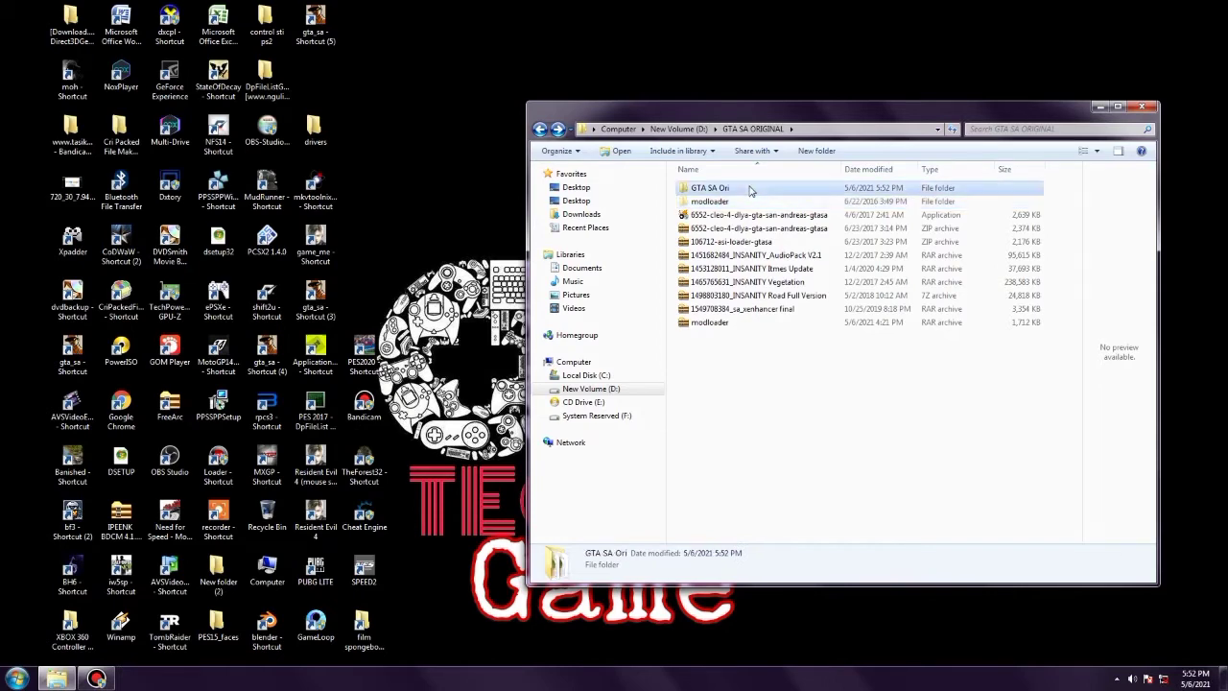
right_click(802, 495)
click(833, 399)
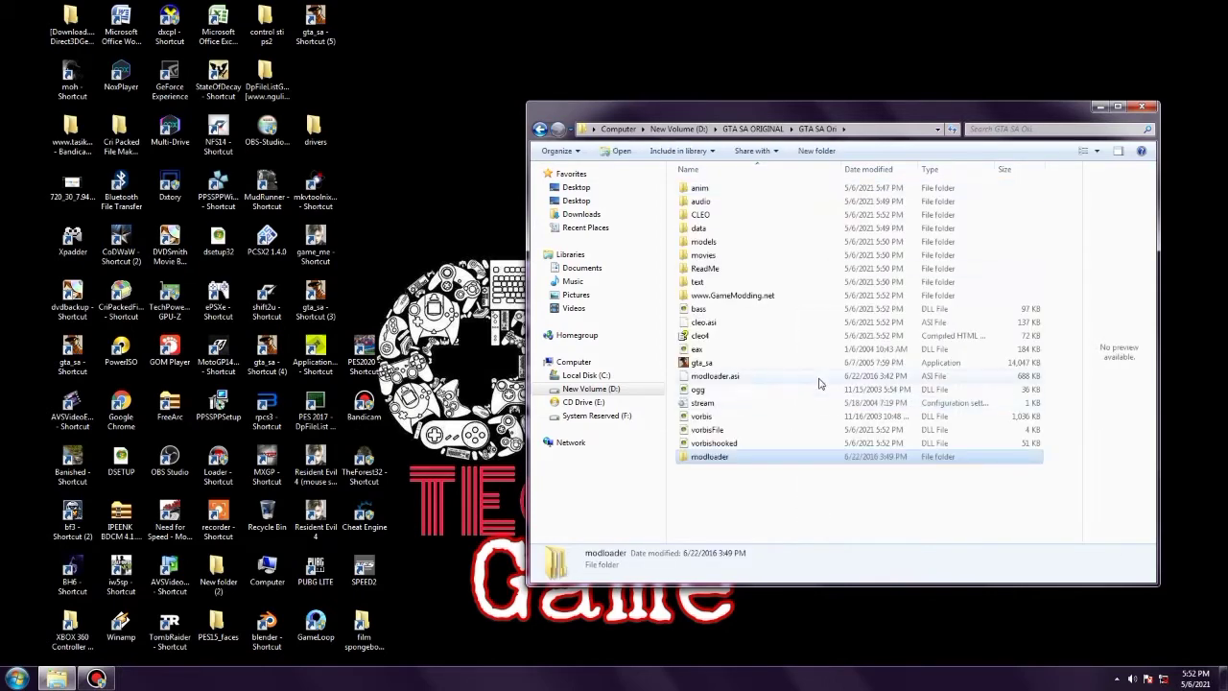
right_click(800, 508)
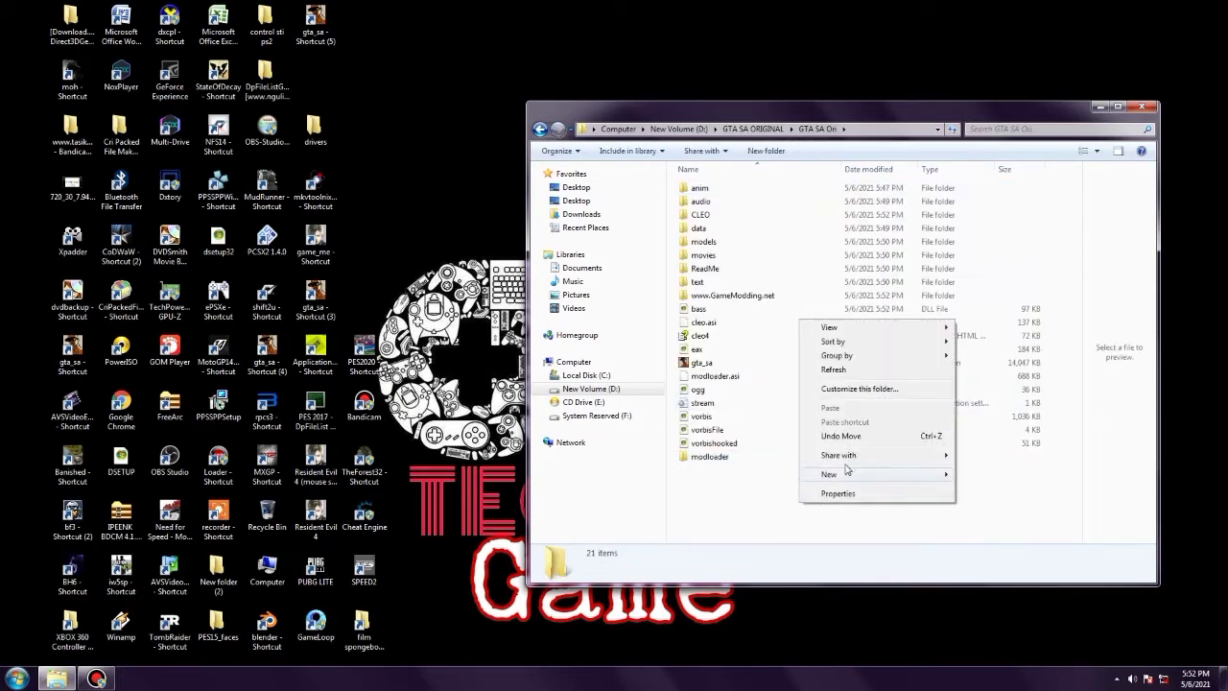
click(832, 369)
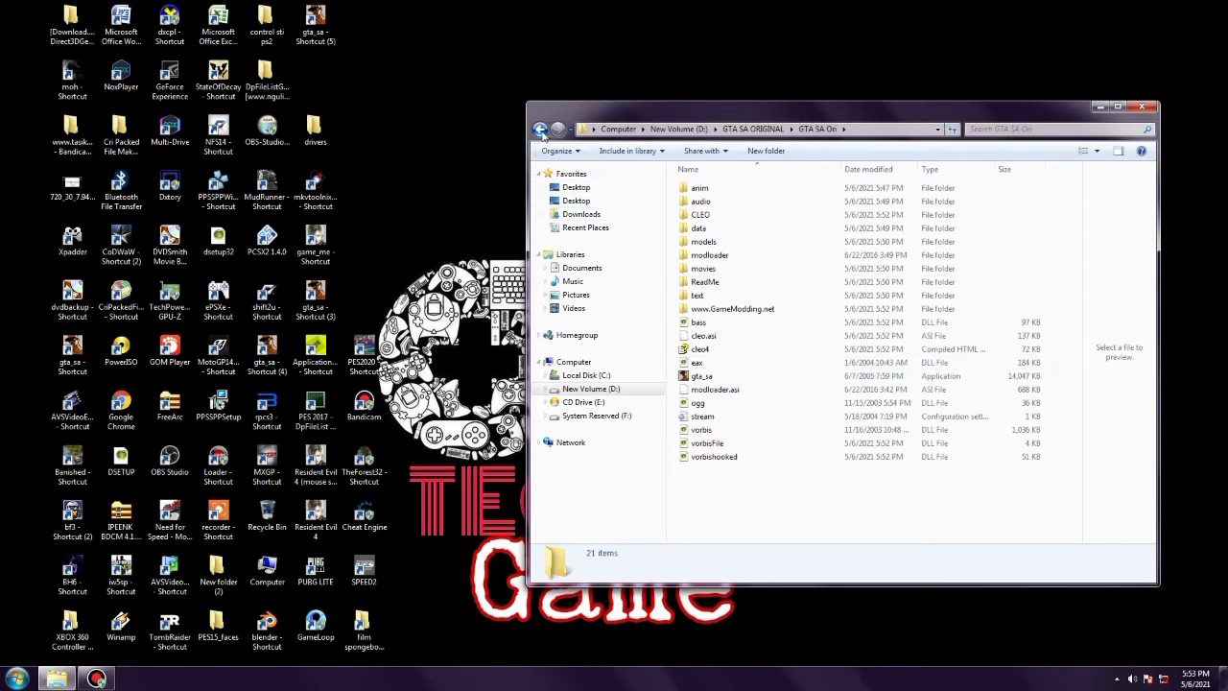
click(540, 130)
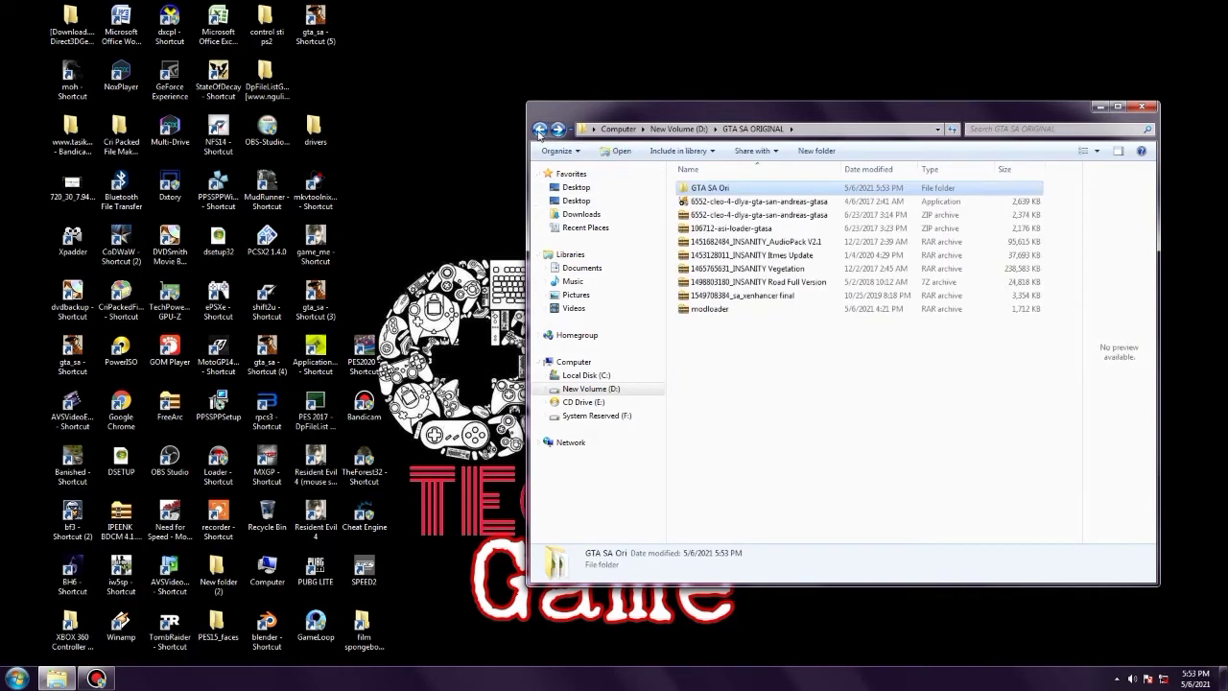
right_click(774, 297)
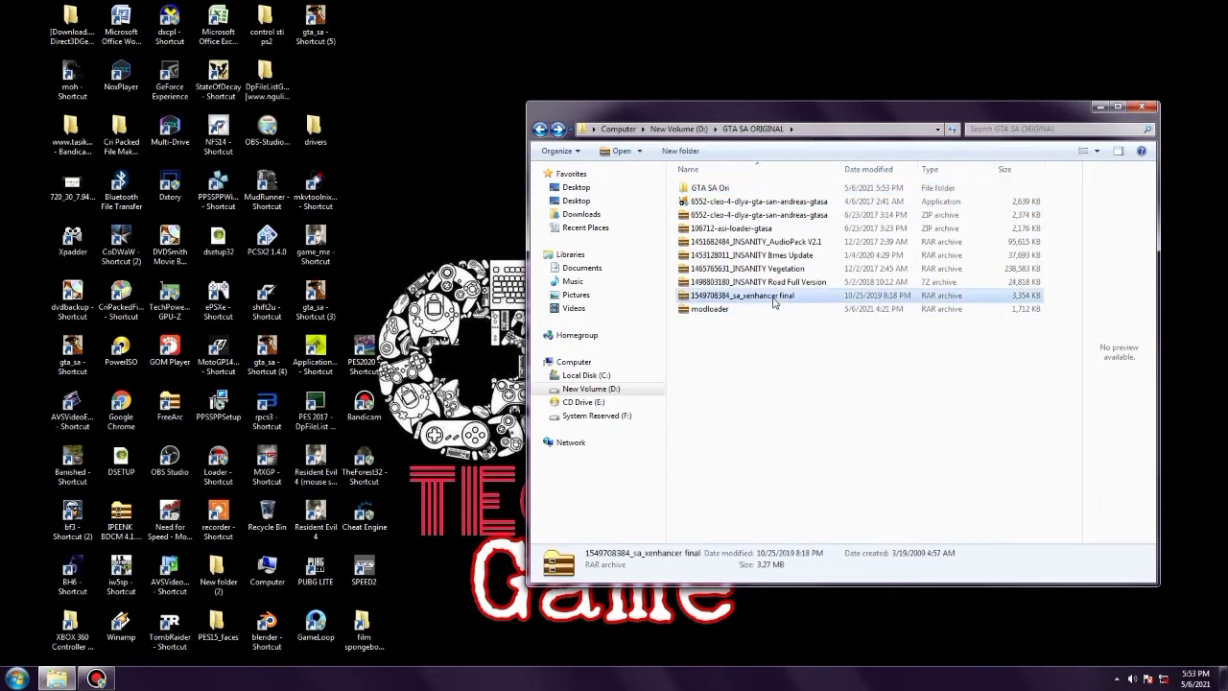
click(816, 376)
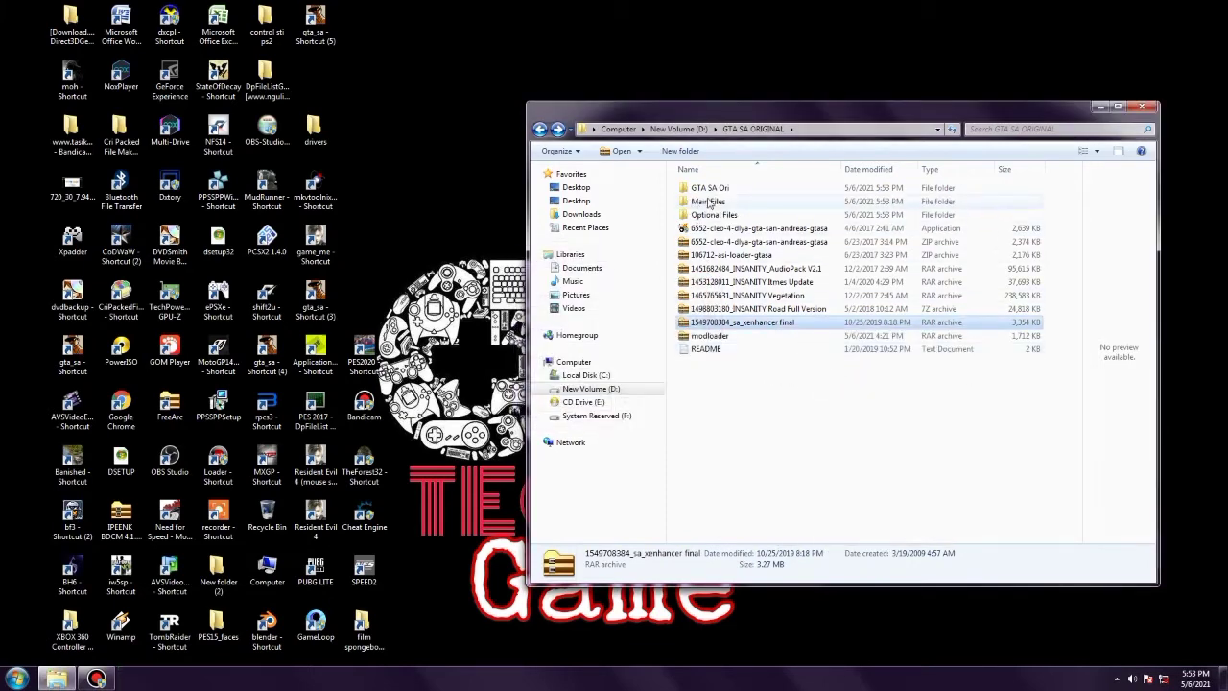
double_click(727, 203)
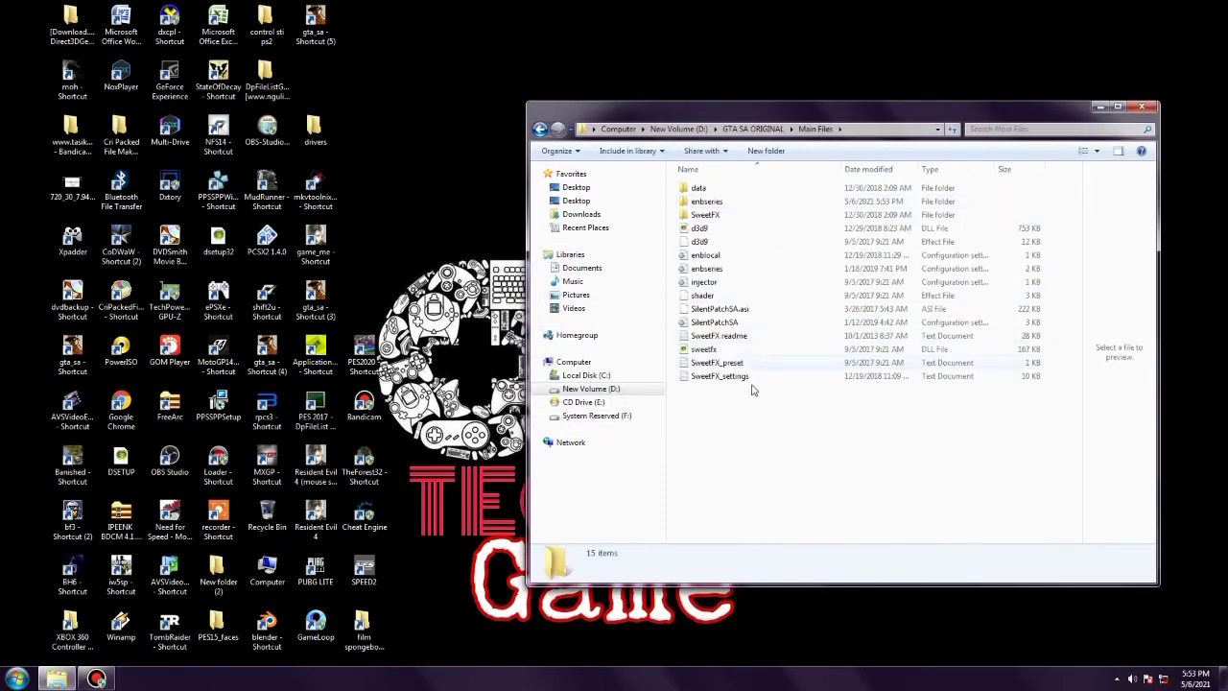
Move everything in Main Files into the GTA SA Ori folder, merging same-named folders and replacing conflicting files for all items, and refresh the listing
drag(749, 401, 749, 189)
right_click(750, 189)
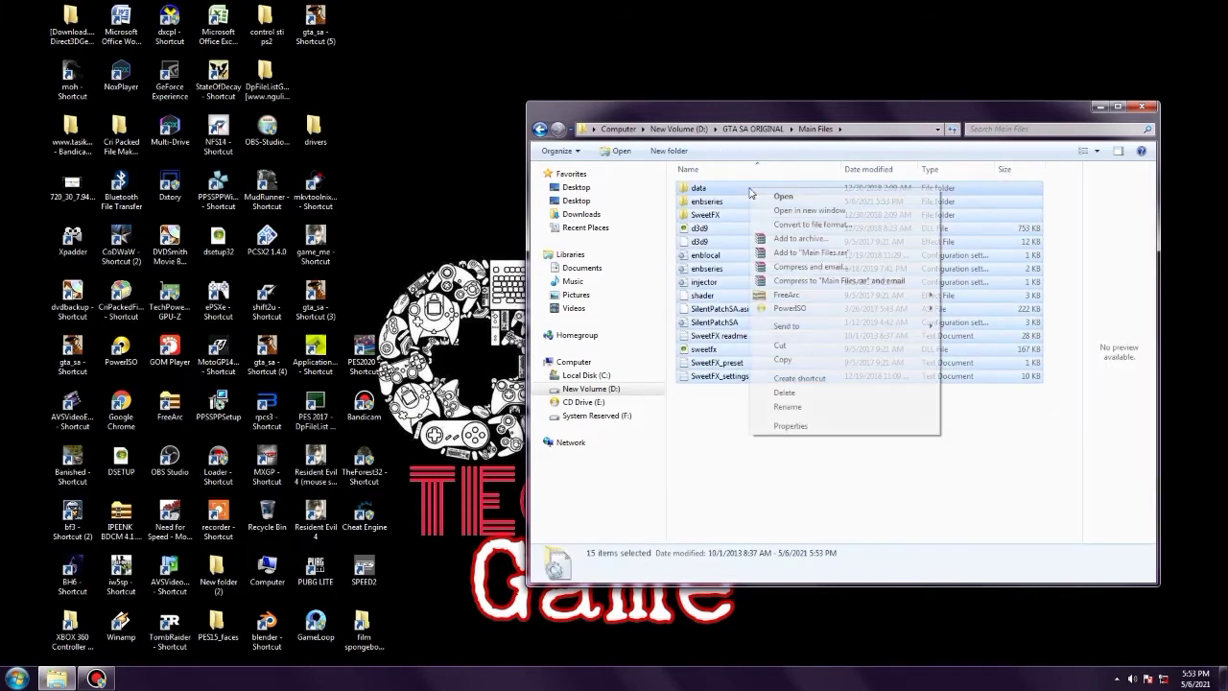
click(804, 360)
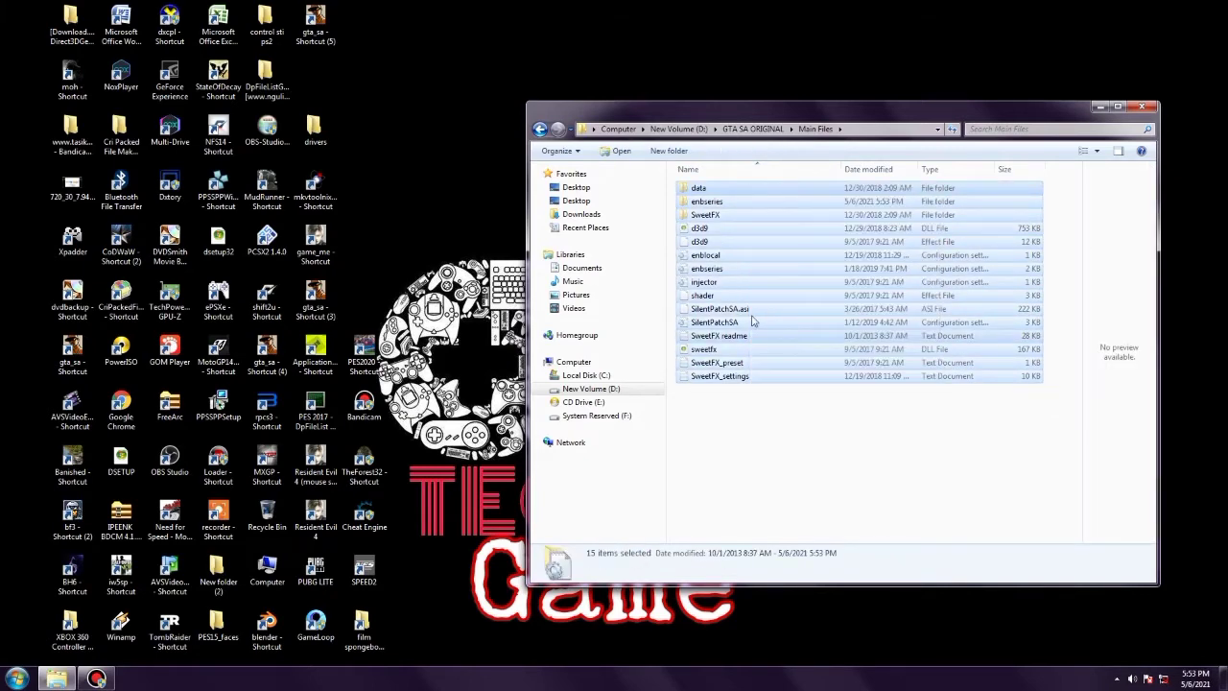
click(758, 135)
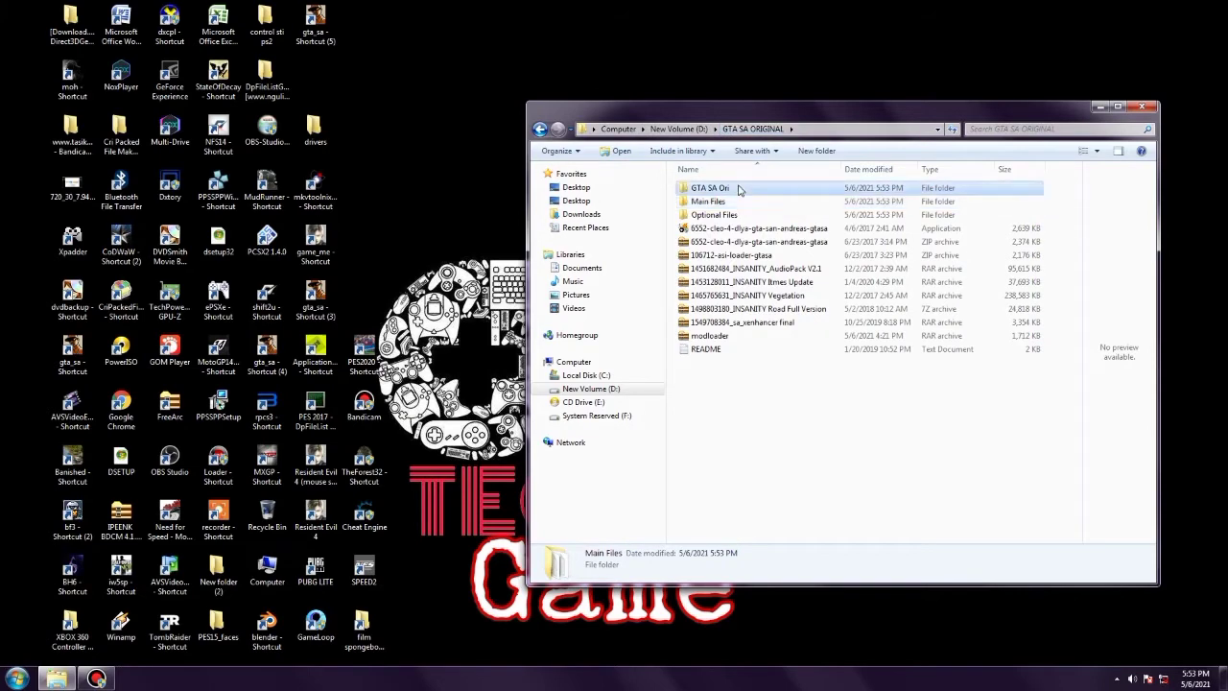
double_click(734, 188)
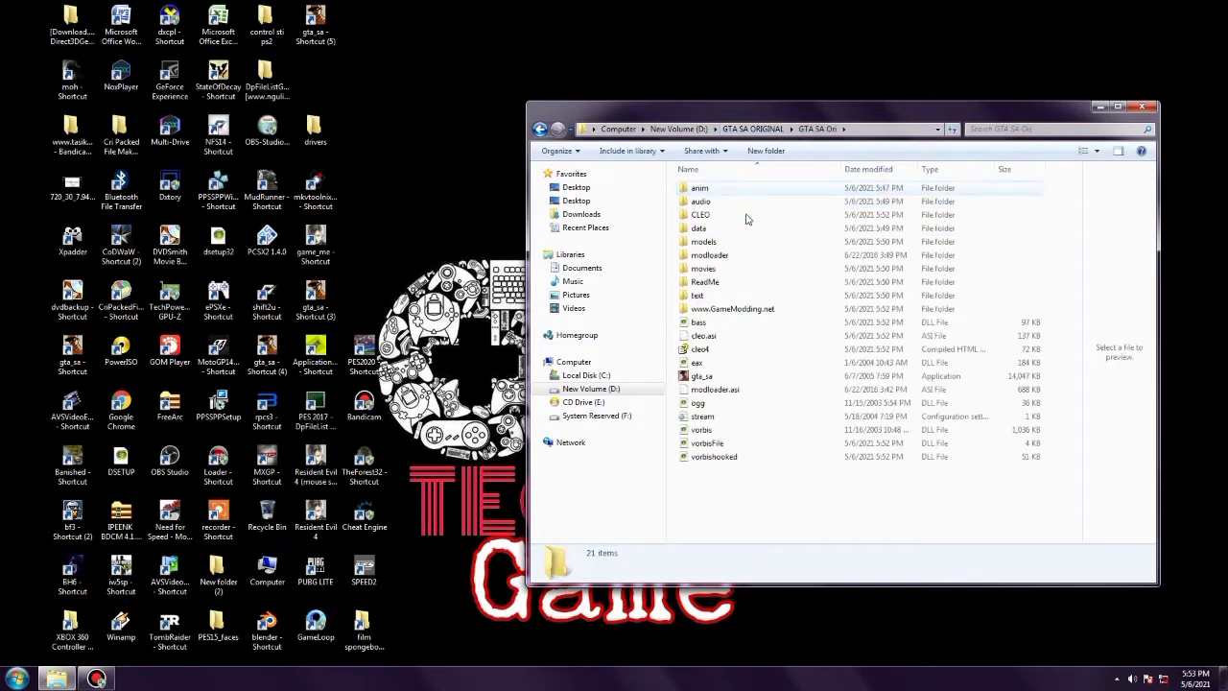
right_click(1071, 280)
click(1088, 369)
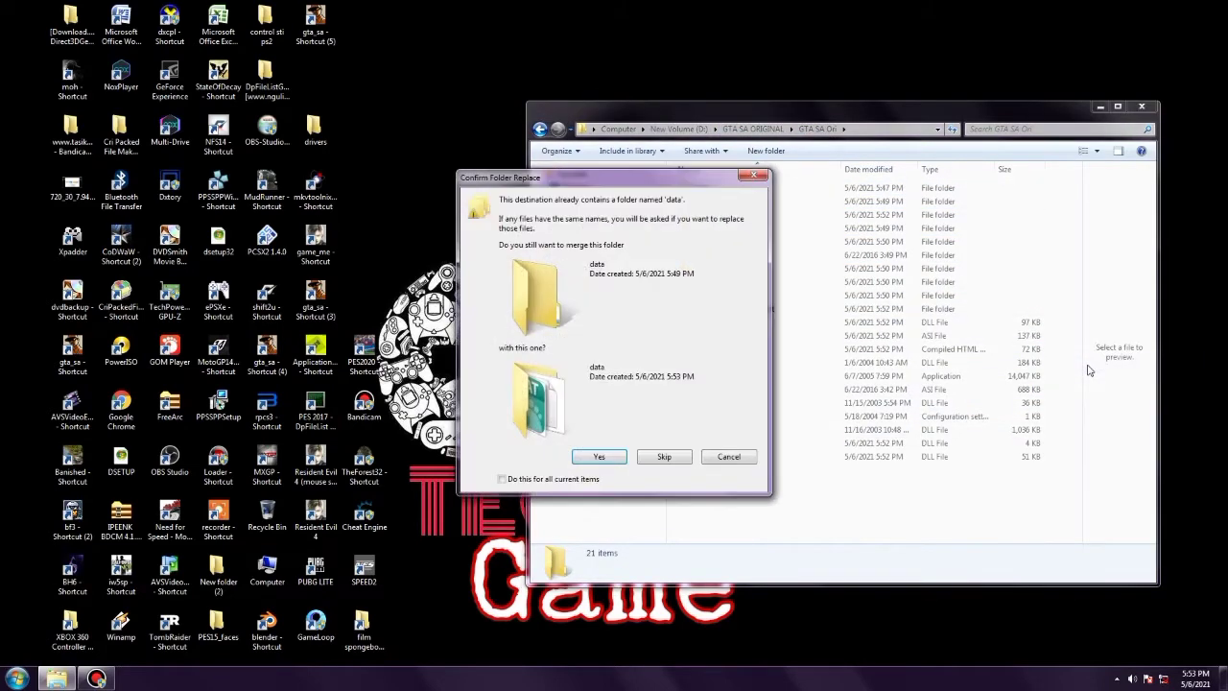
click(578, 461)
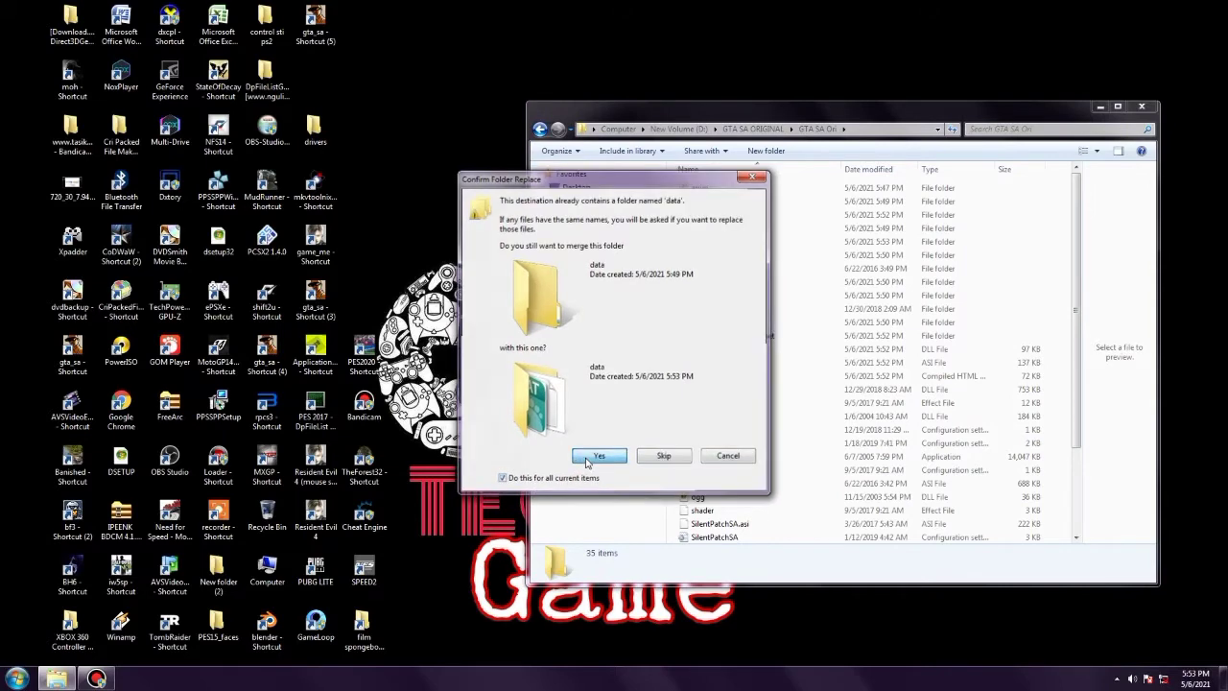
click(544, 465)
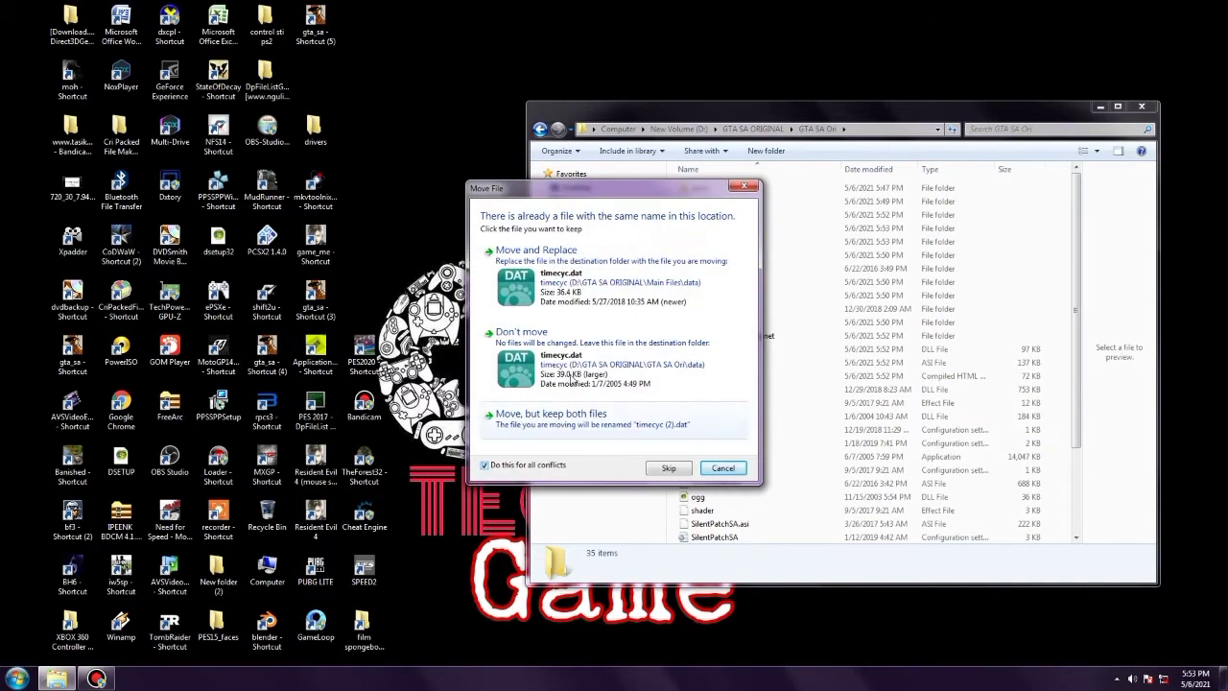
click(586, 293)
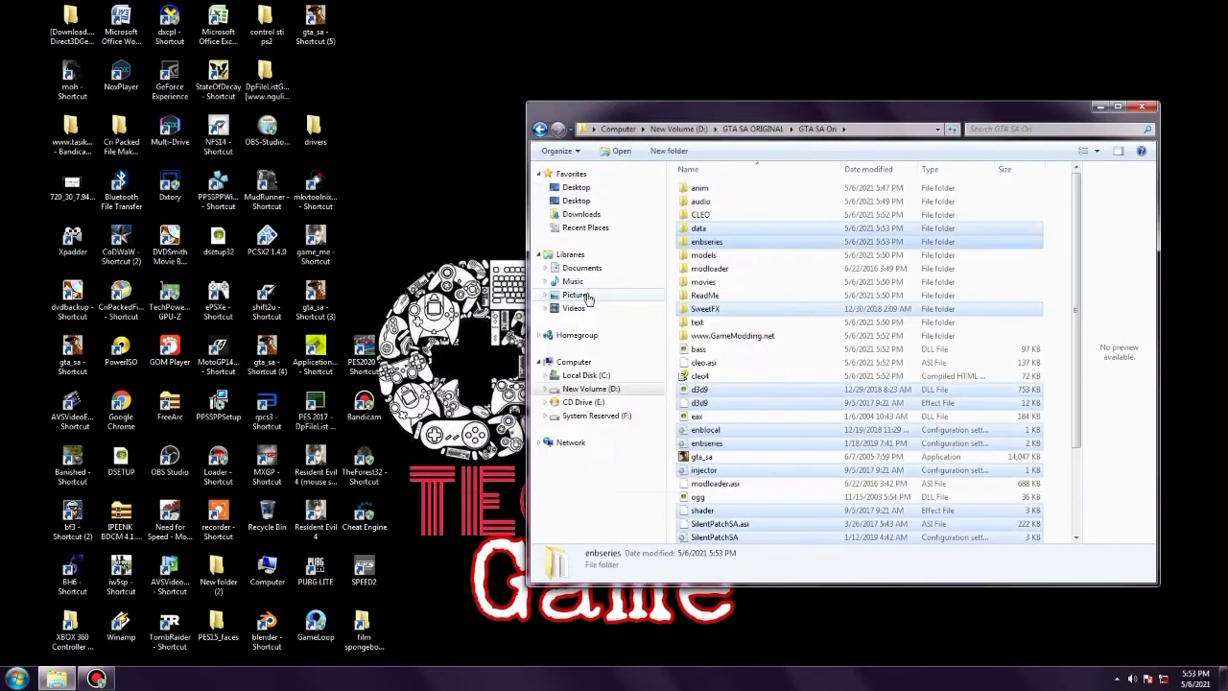
right_click(1060, 305)
click(1091, 351)
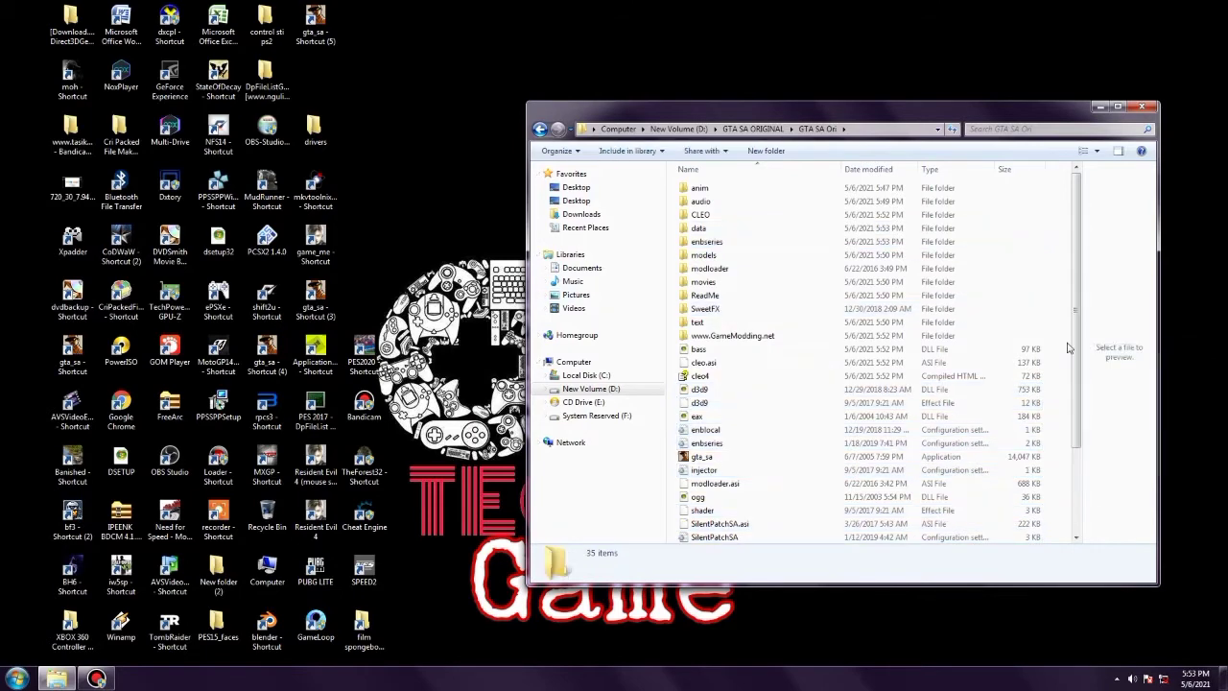
Look through the Optional Files folder and its Special version for screens (MB, DOF, VN) subfolder, and return to GTA SA ORIGINAL
click(753, 129)
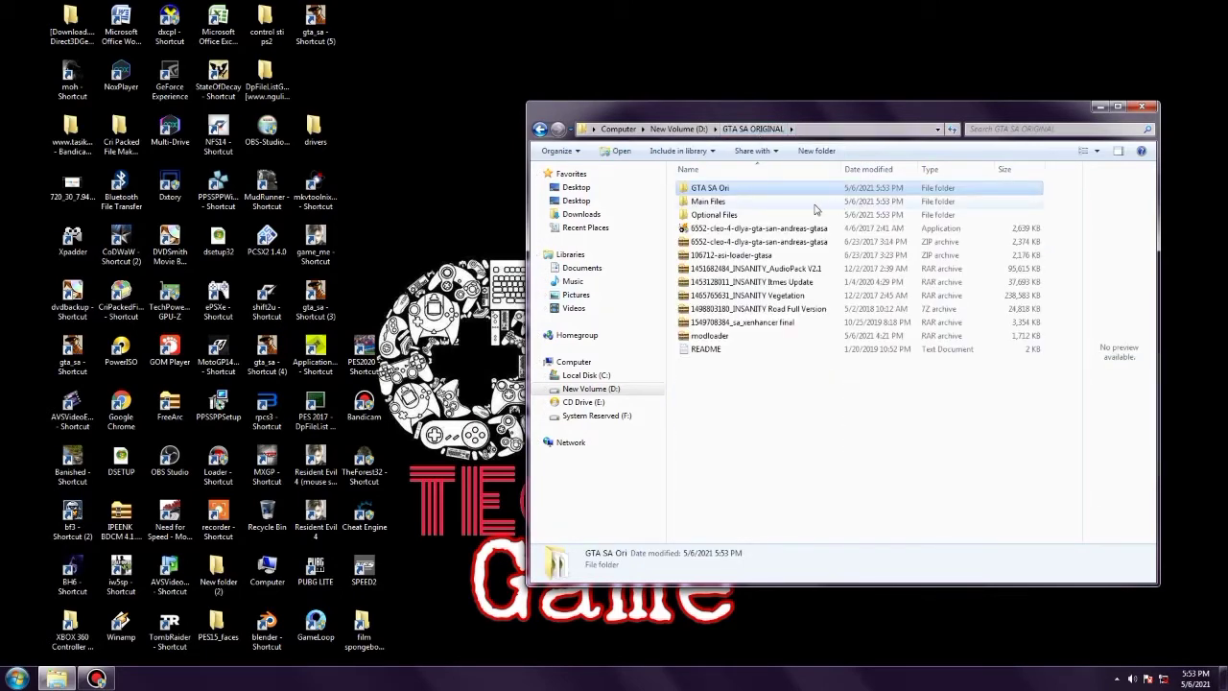
double_click(746, 215)
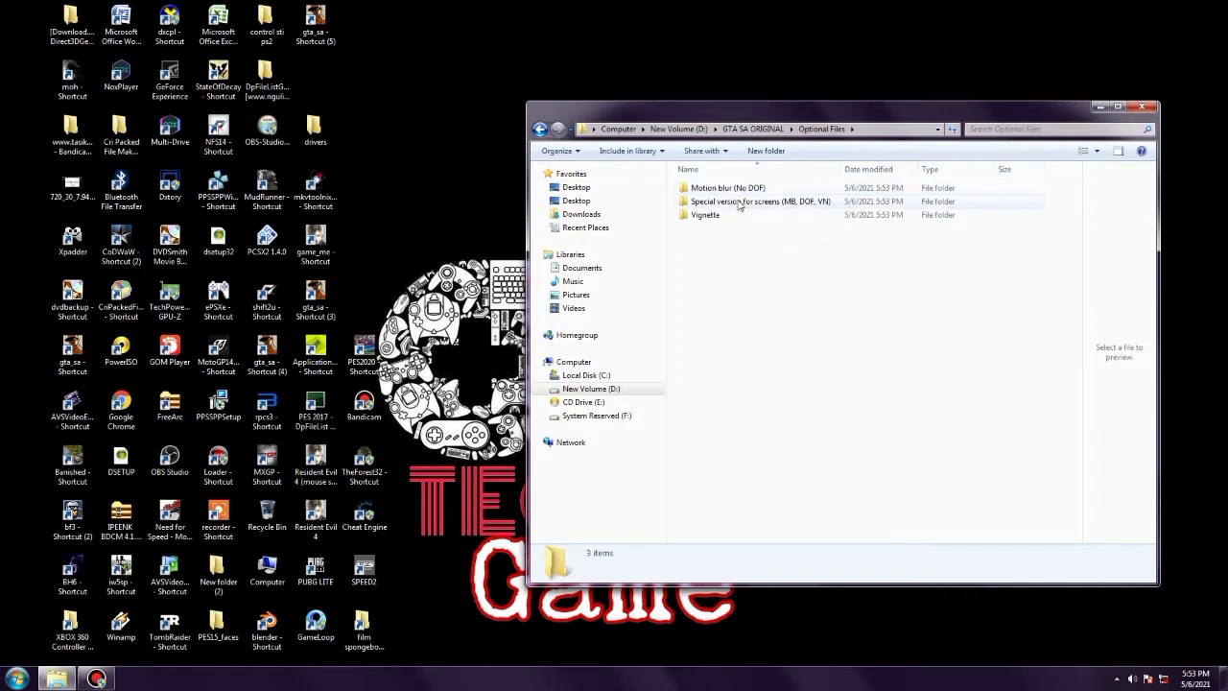
double_click(738, 203)
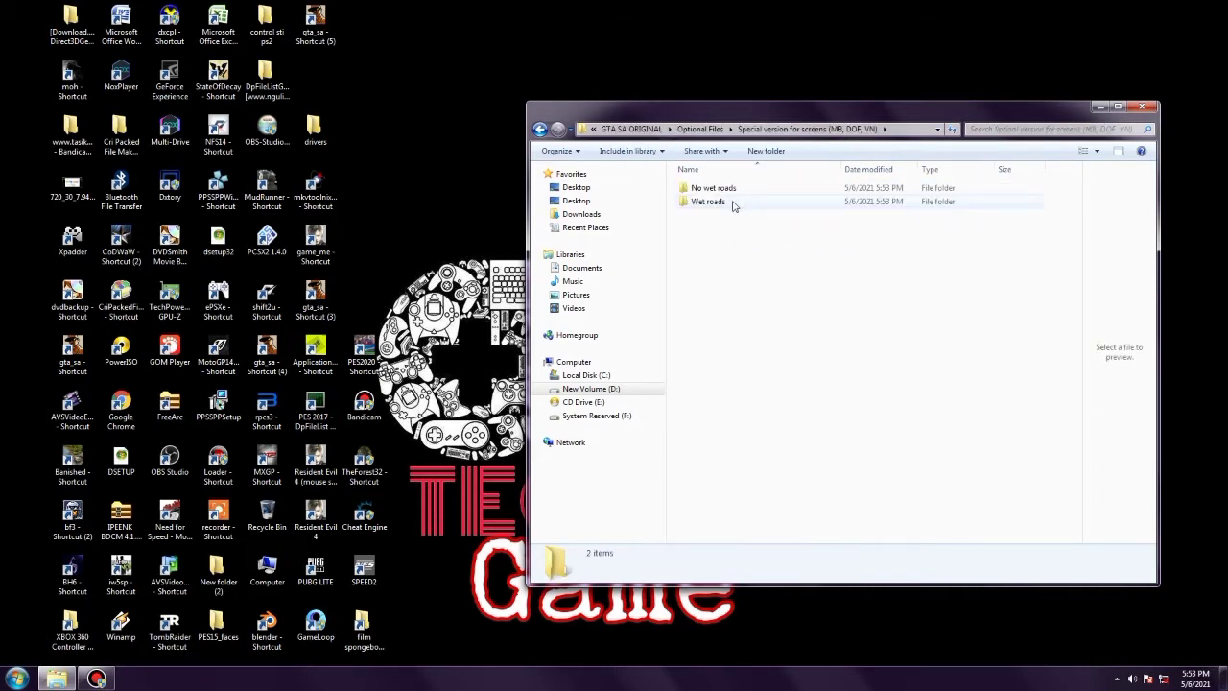
click(715, 133)
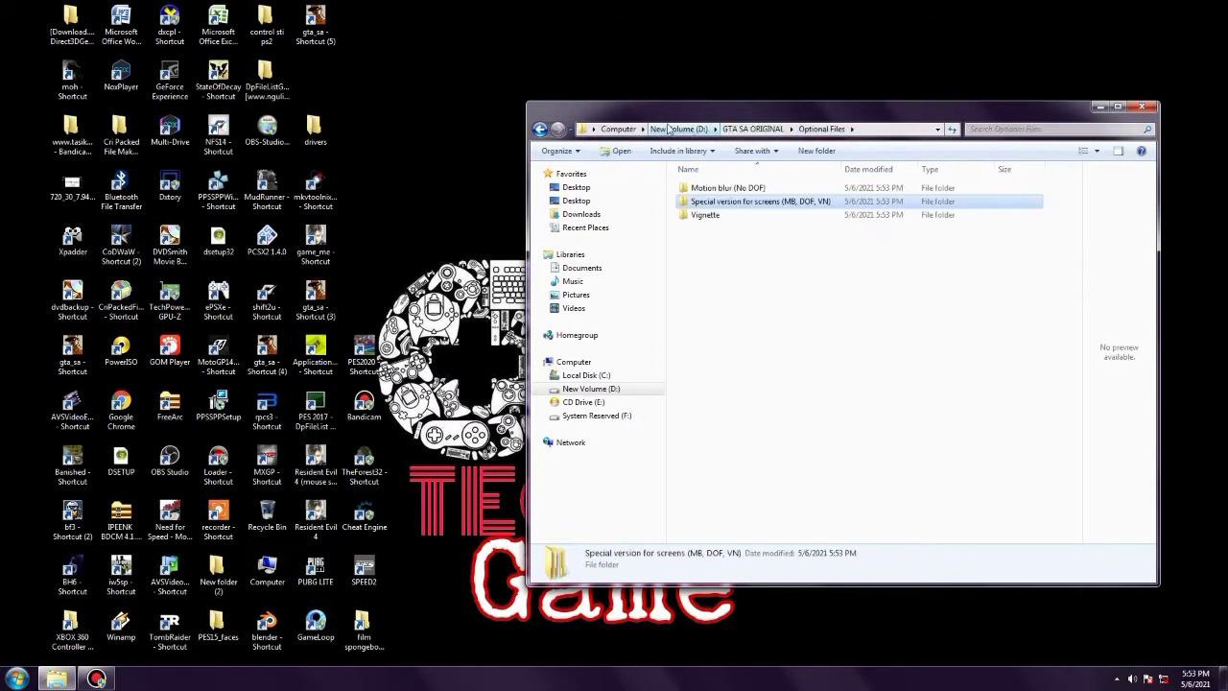
click(750, 130)
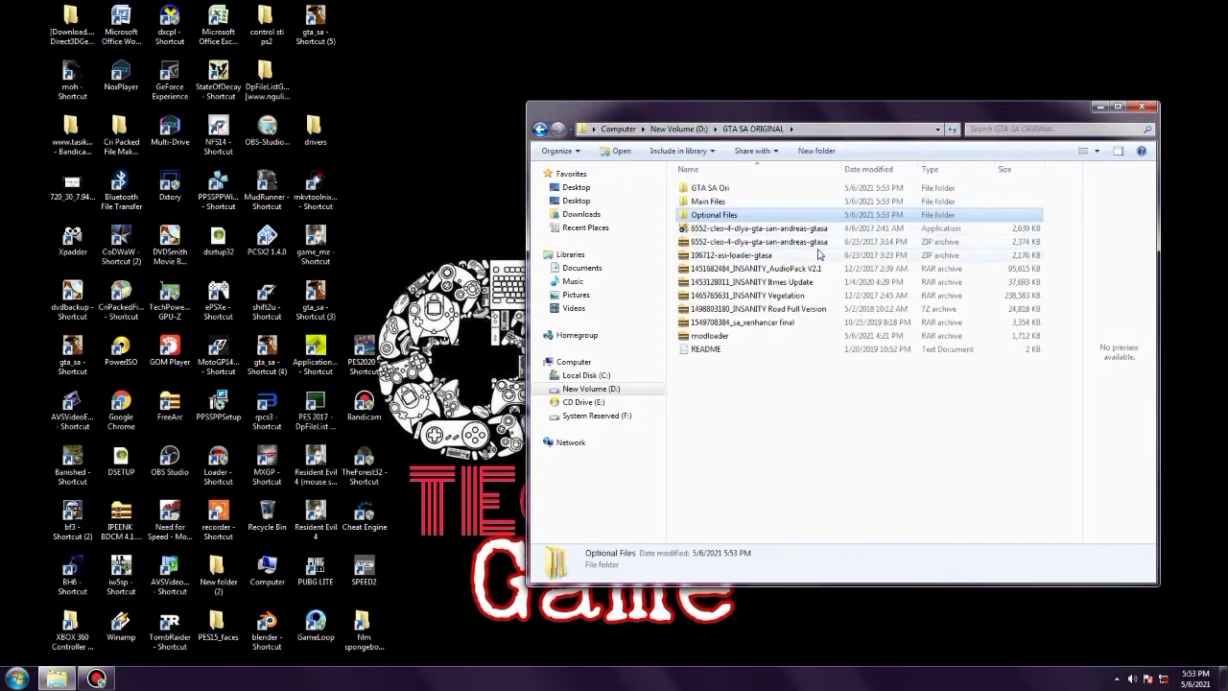
click(798, 312)
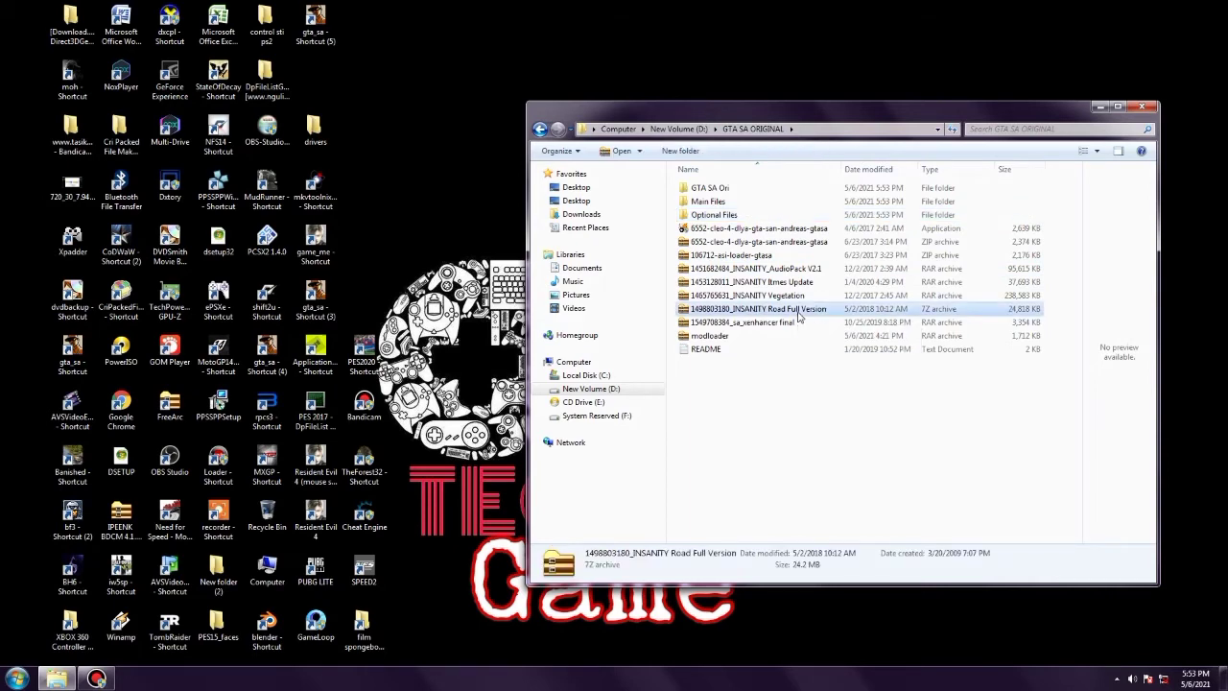
right_click(798, 311)
click(842, 391)
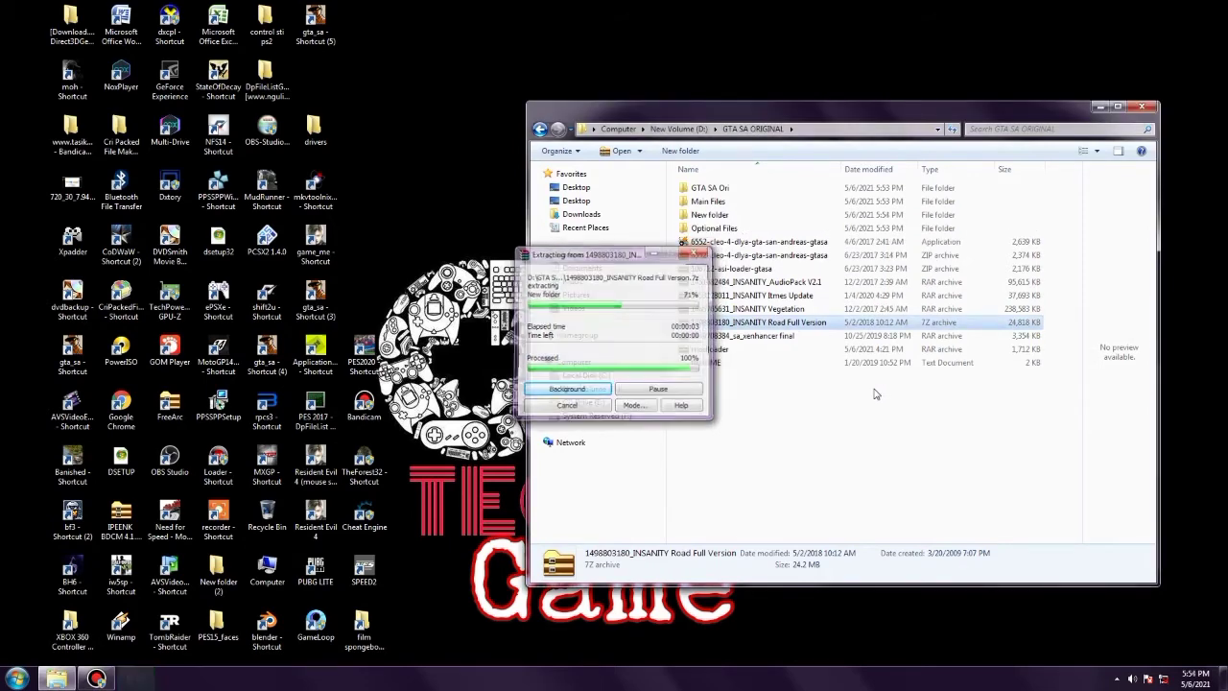
click(800, 310)
right_click(799, 309)
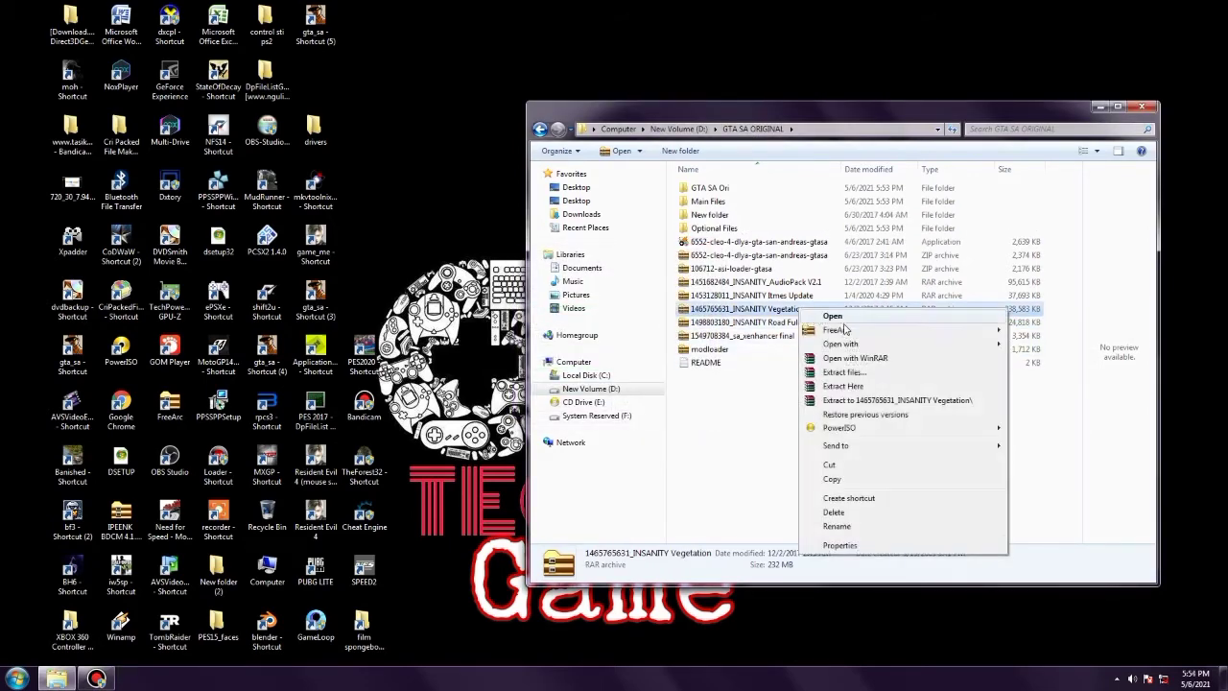
click(872, 389)
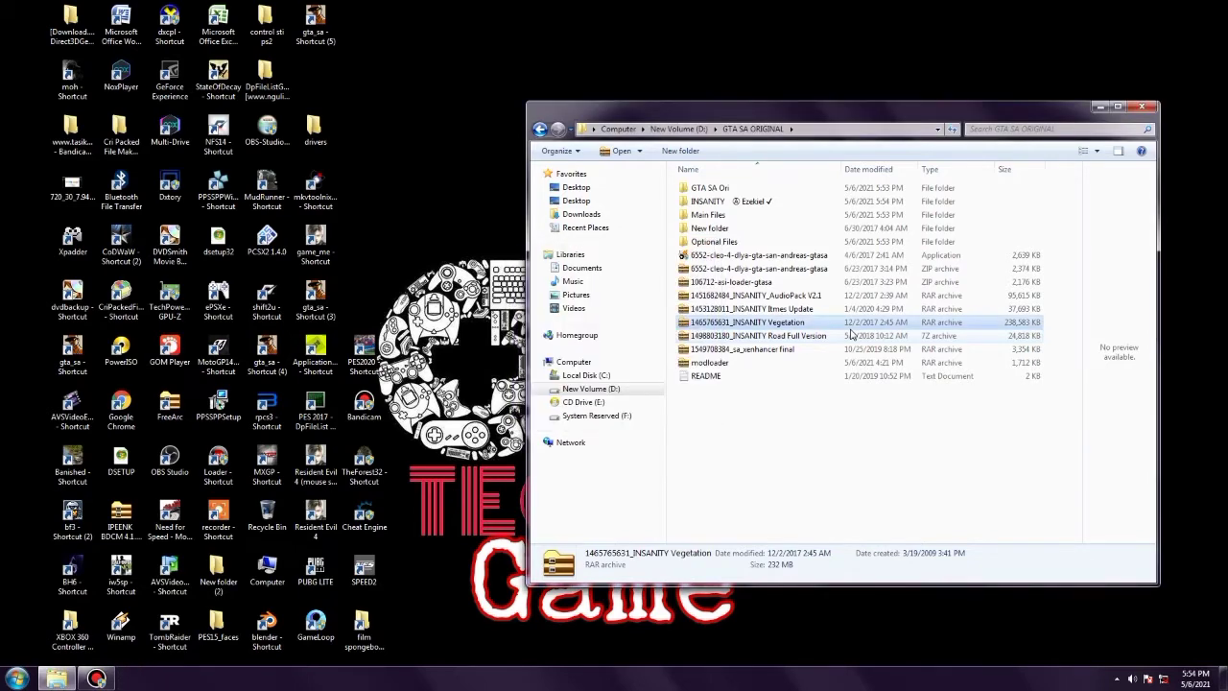
click(809, 311)
right_click(809, 311)
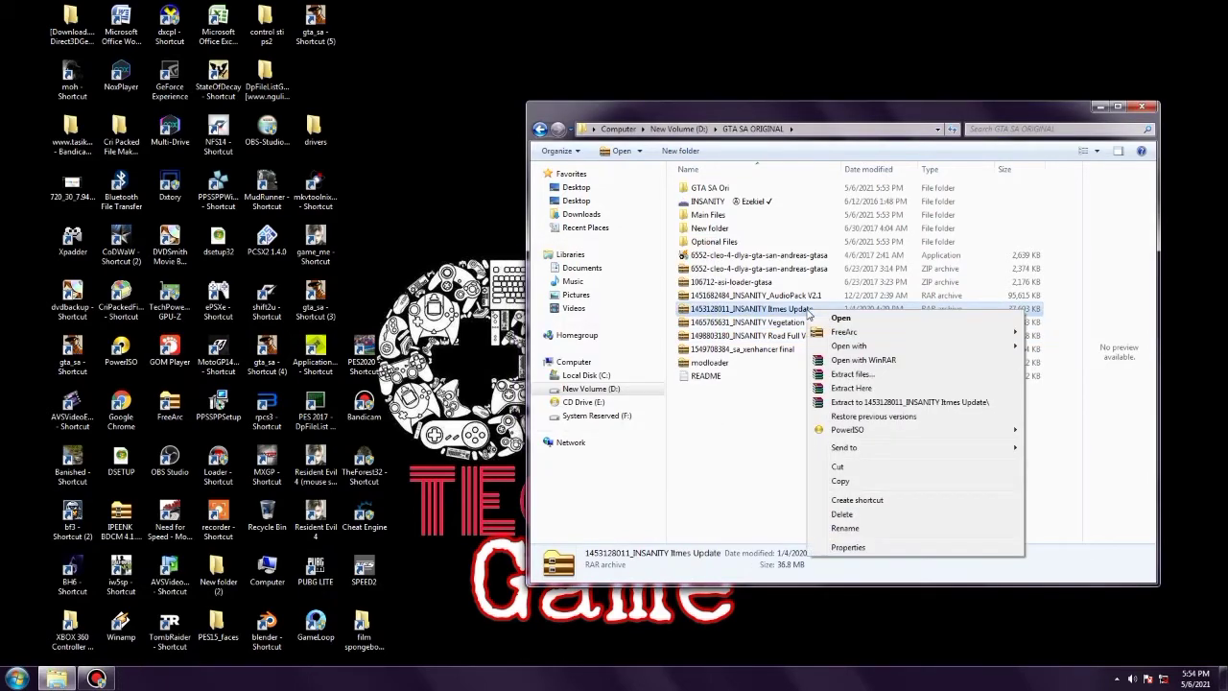
click(858, 388)
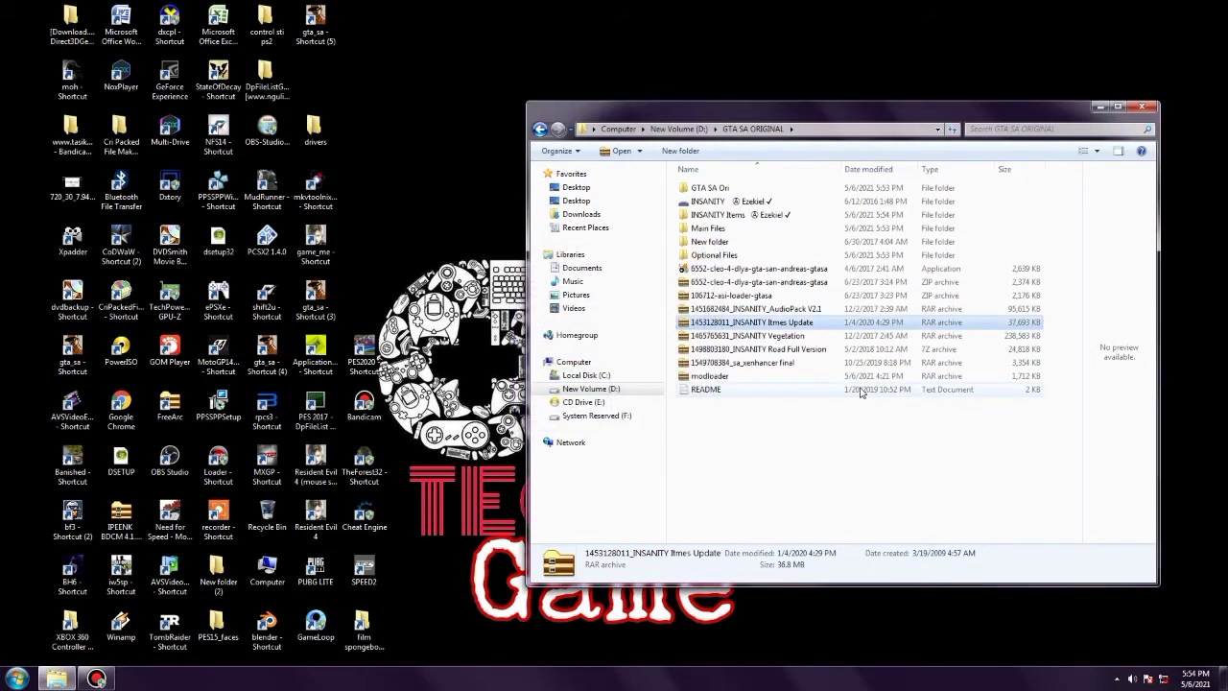
click(814, 310)
right_click(814, 311)
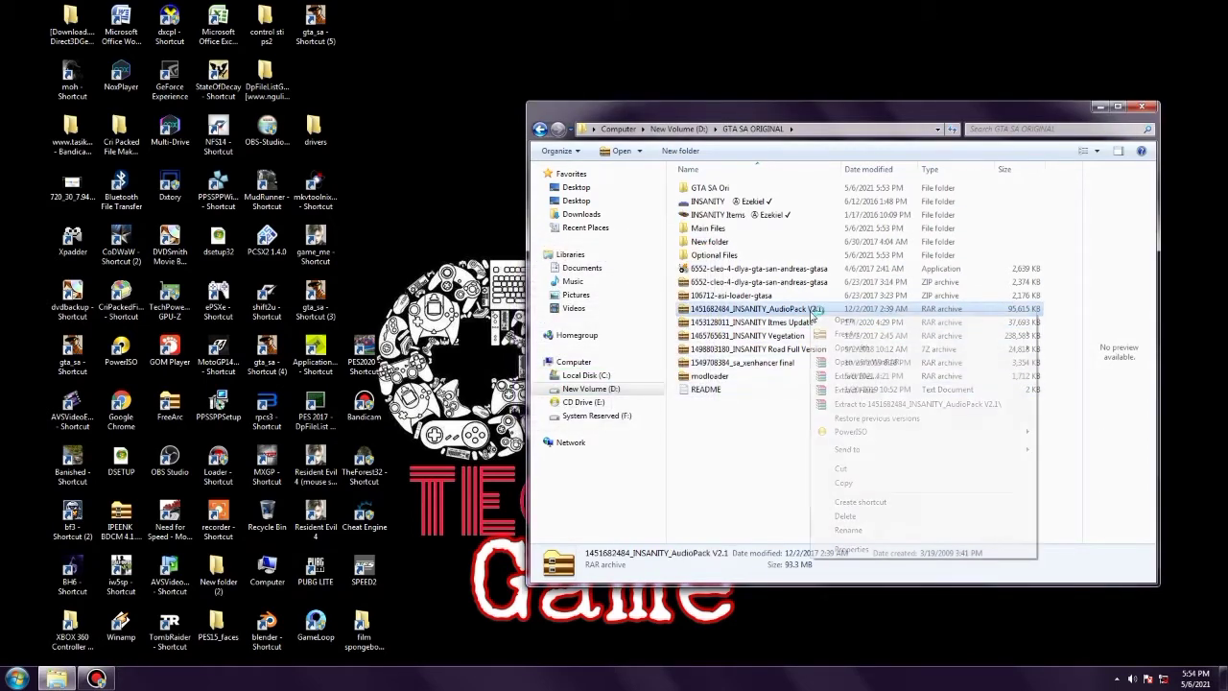
click(862, 389)
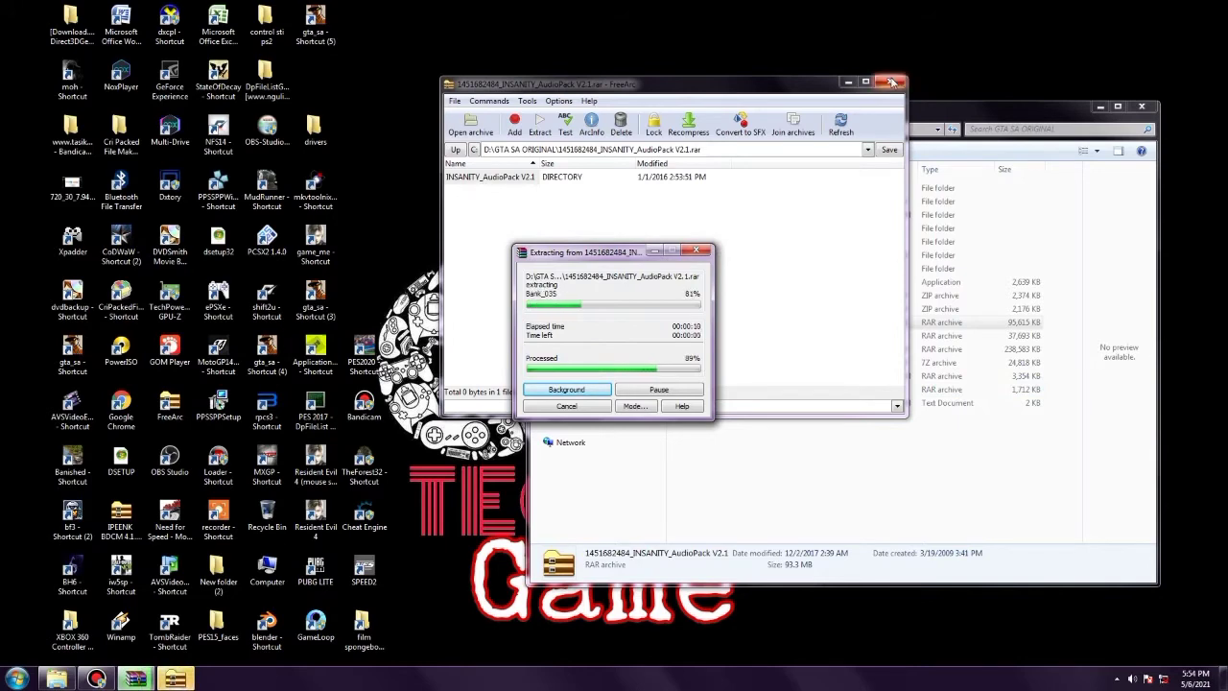
click(891, 82)
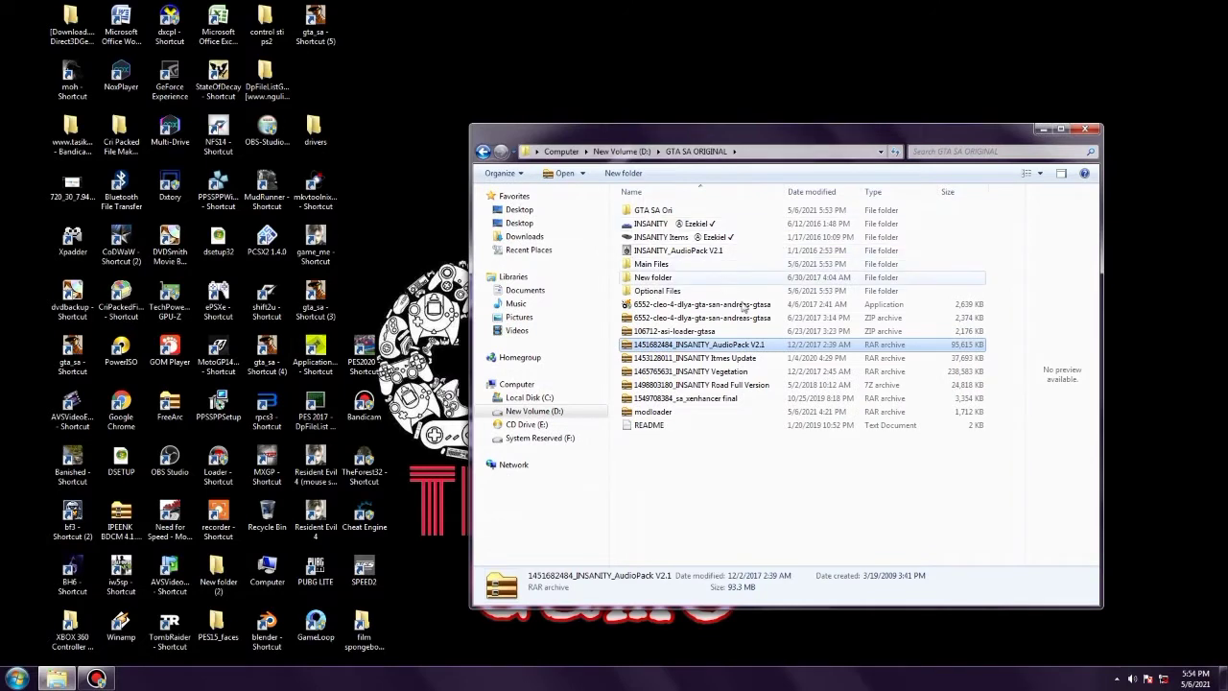
Cut the INSANITY_Vegetaton folder from modloader\INSANITY inside the extracted INSANITY Vegetation Aero folder
double_click(697, 226)
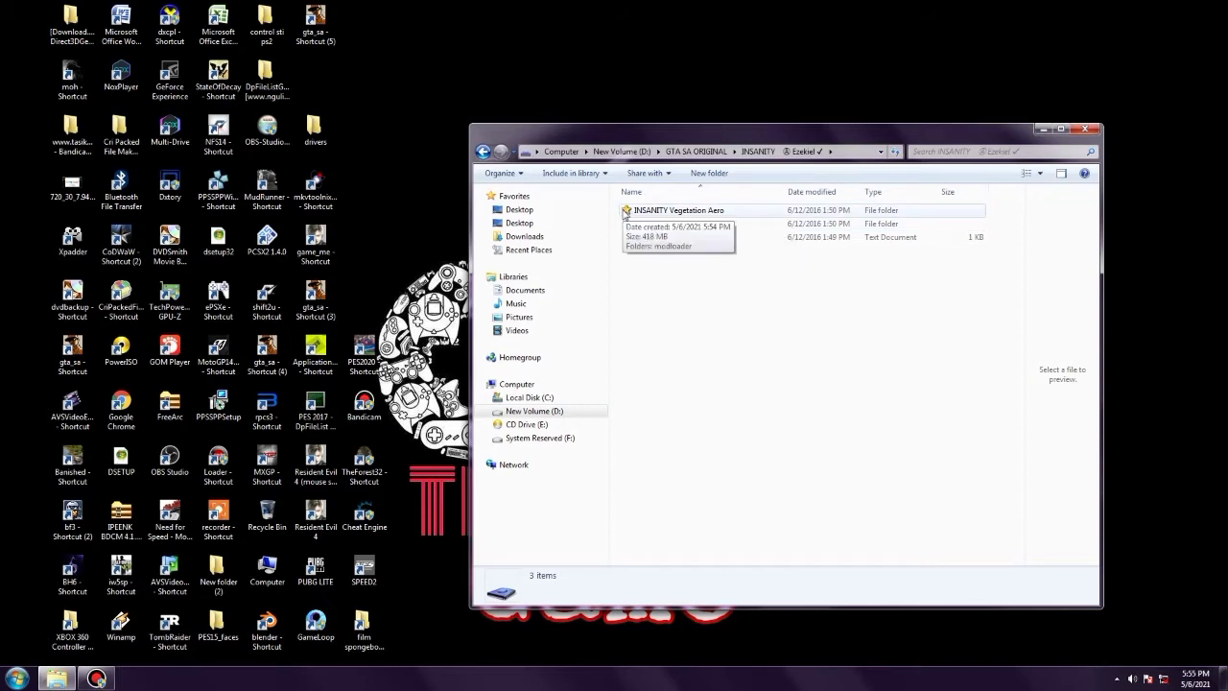
double_click(681, 211)
double_click(681, 211)
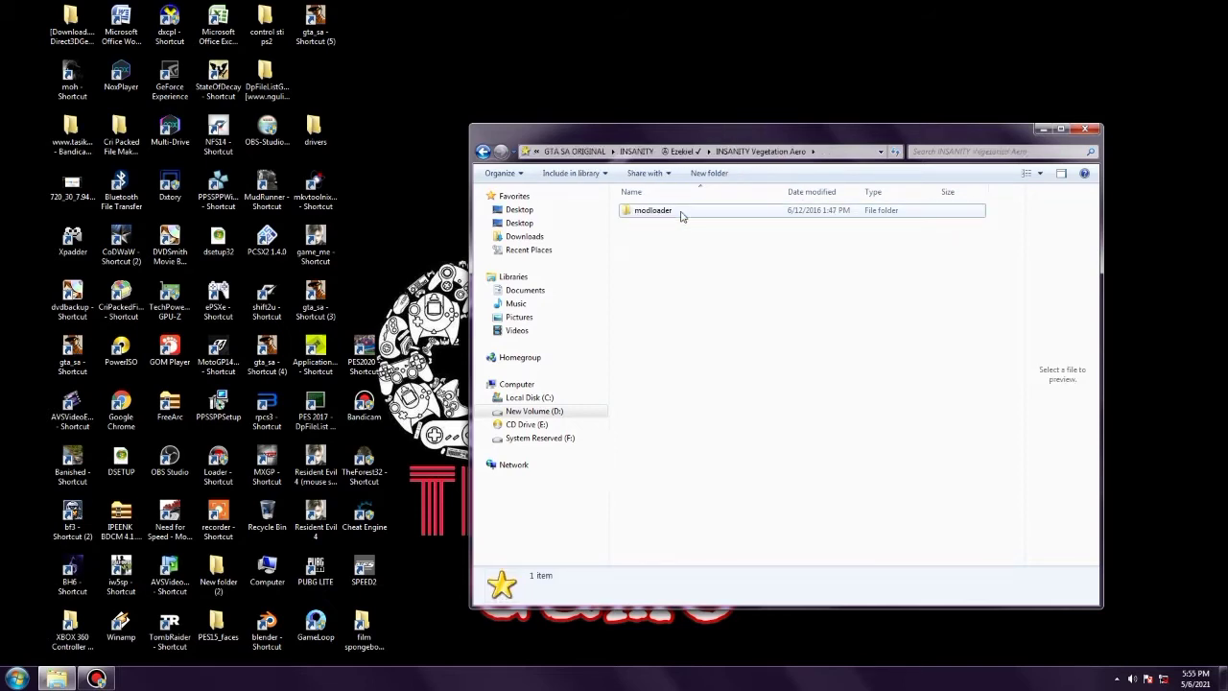
double_click(681, 213)
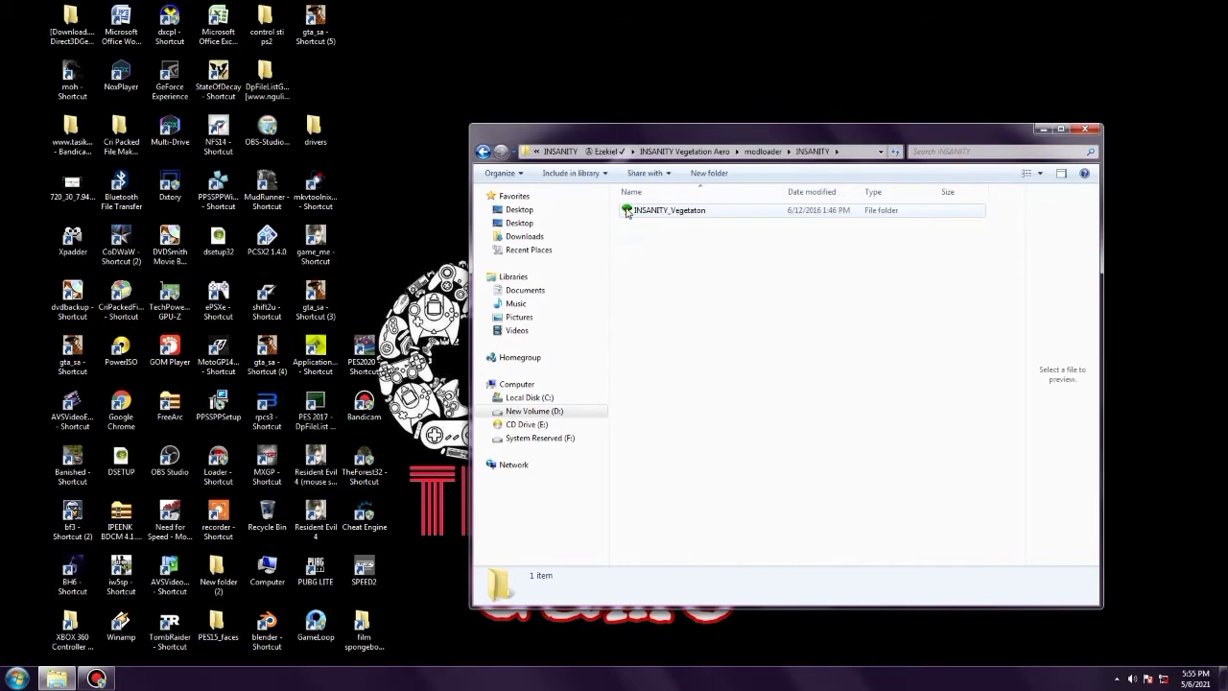
click(674, 213)
right_click(674, 213)
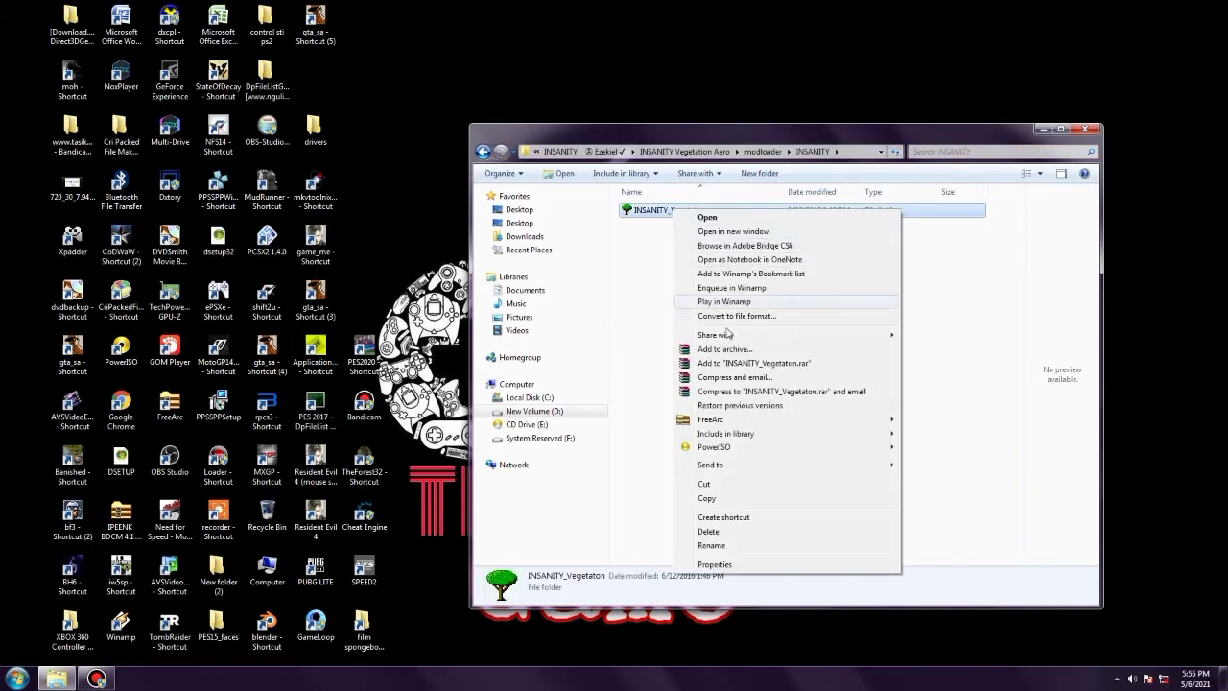
click(726, 484)
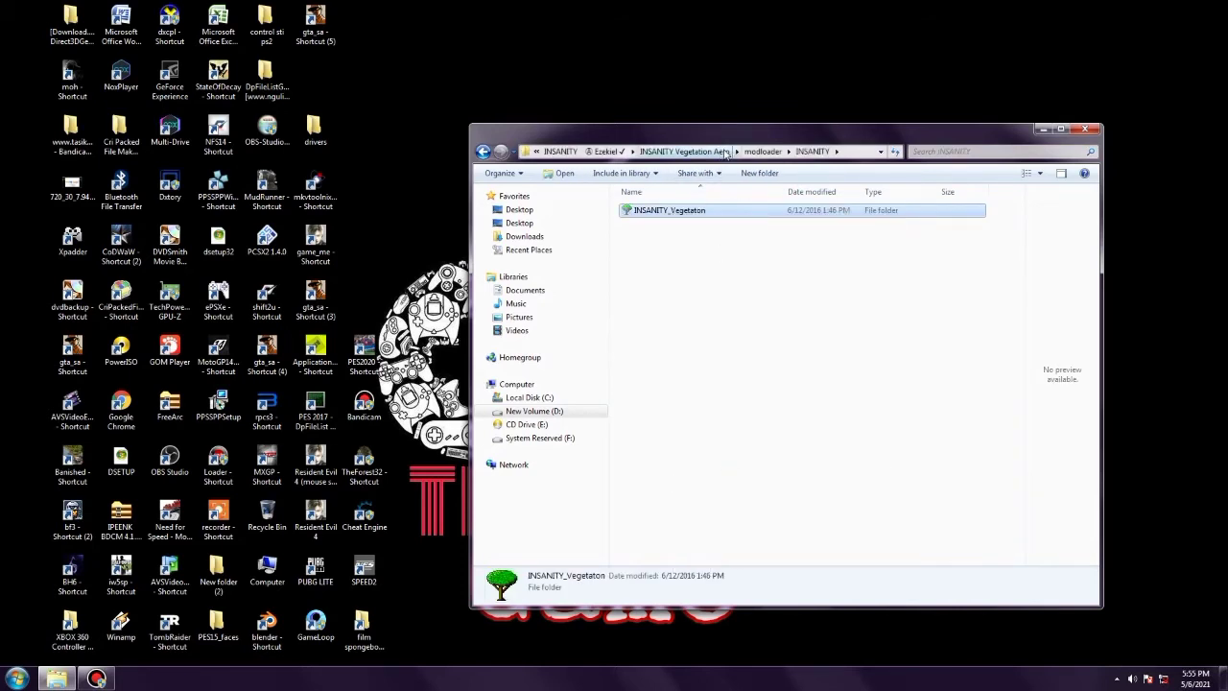
Paste the cut INSANITY_Vegetaton folder into D:\GTA SA ORIGINAL\GTA SA Ori\modloader using a second Explorer window
double_click(266, 573)
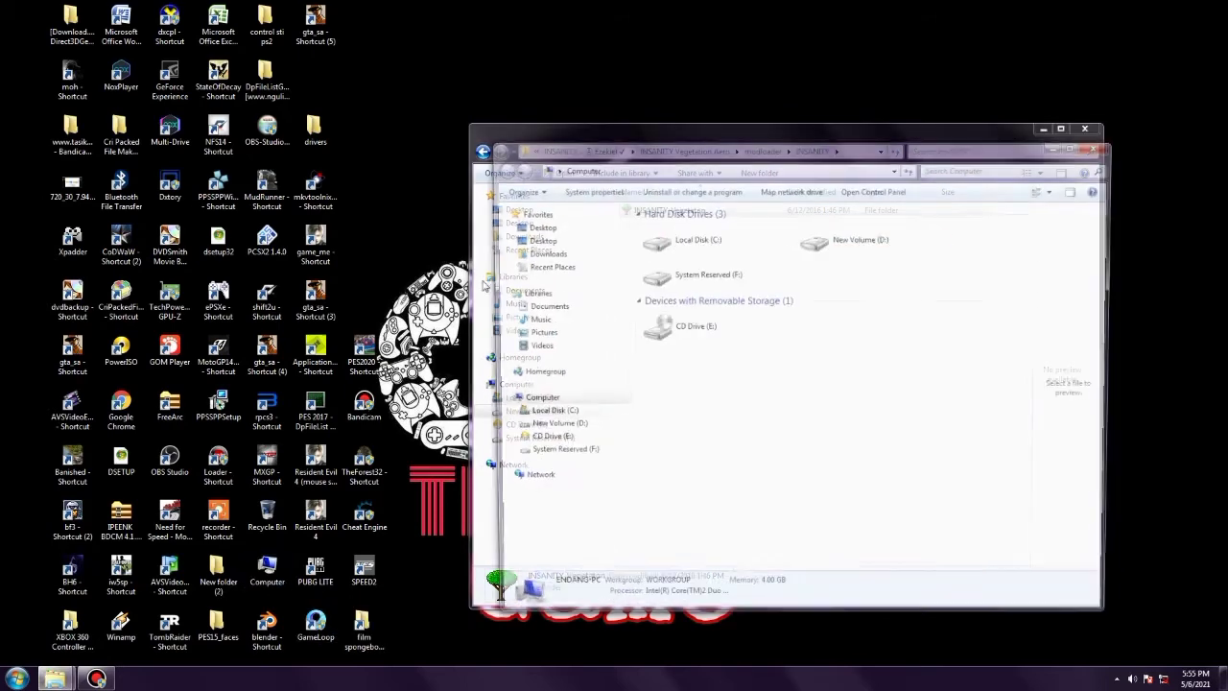
drag(777, 161, 416, 171)
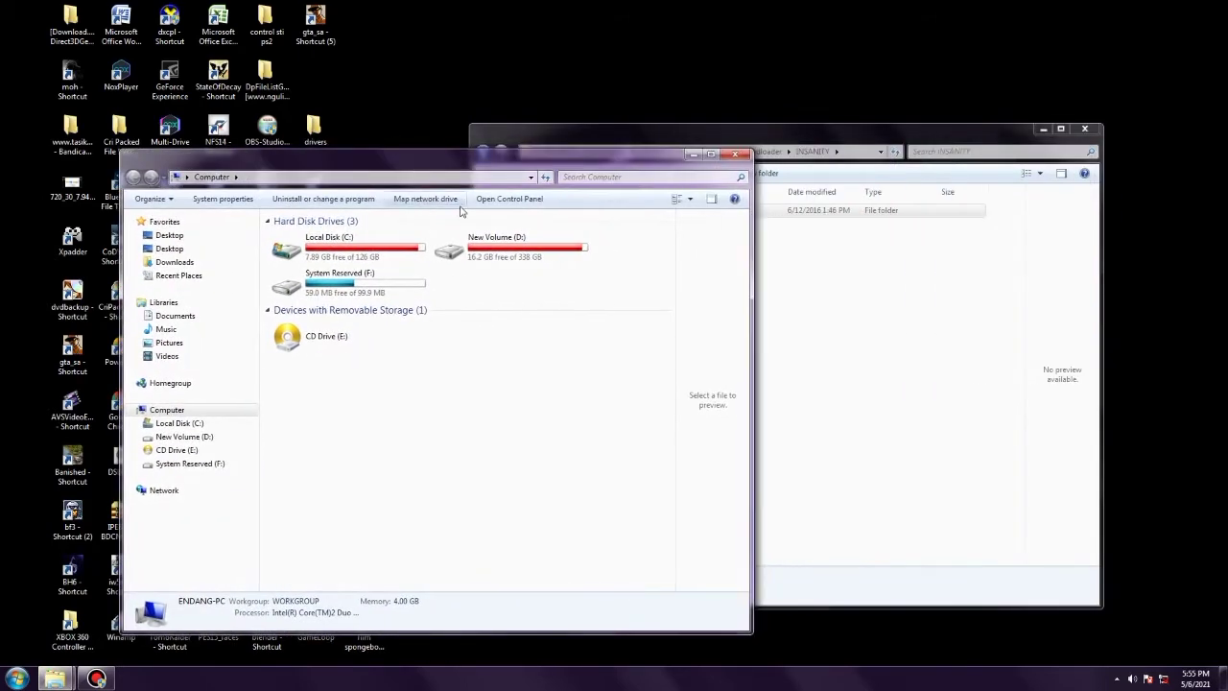
click(489, 245)
double_click(489, 244)
double_click(343, 303)
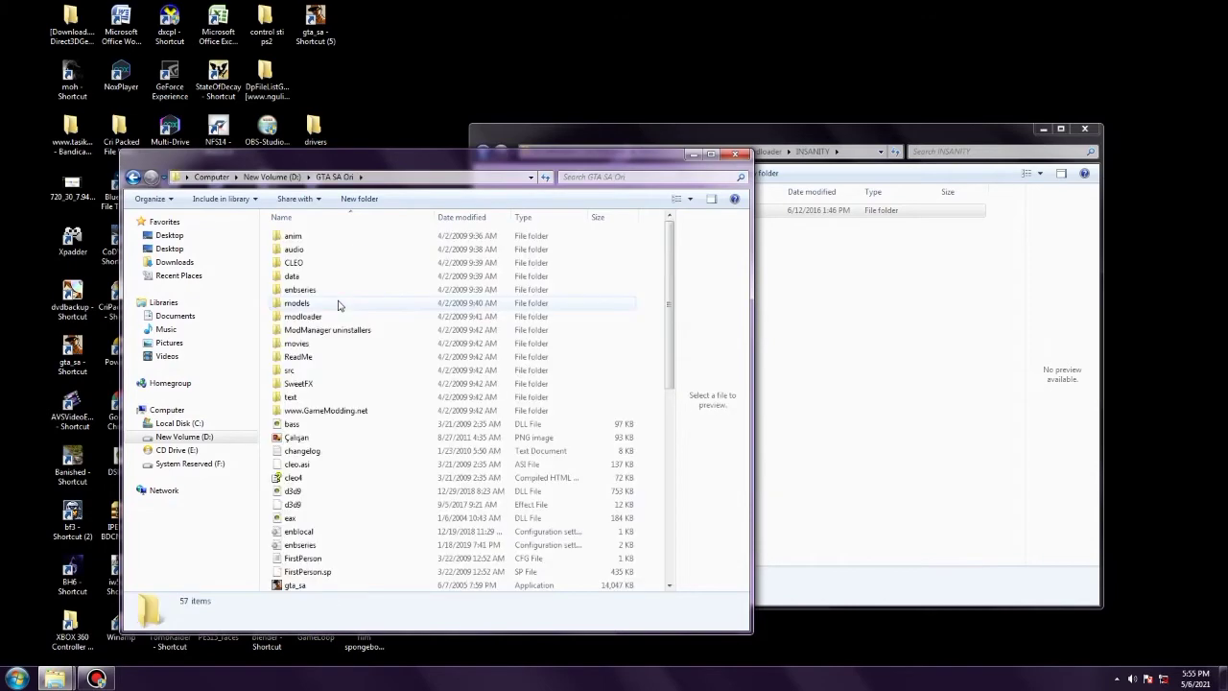
click(135, 177)
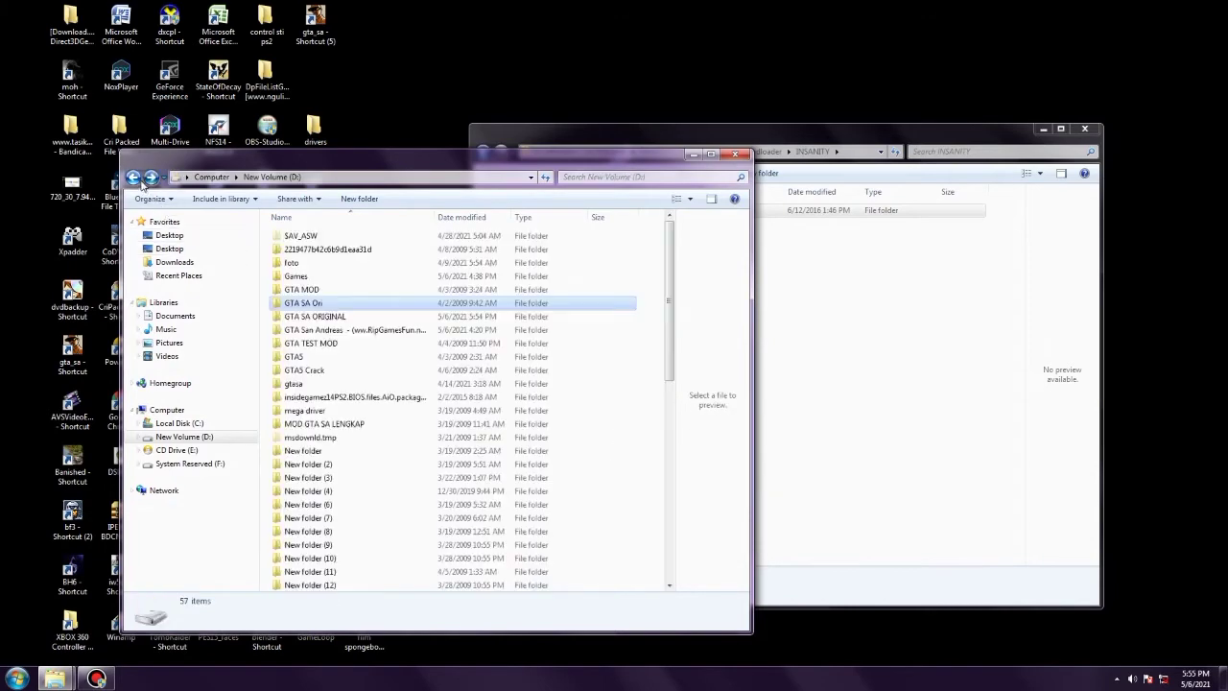
double_click(343, 317)
double_click(344, 236)
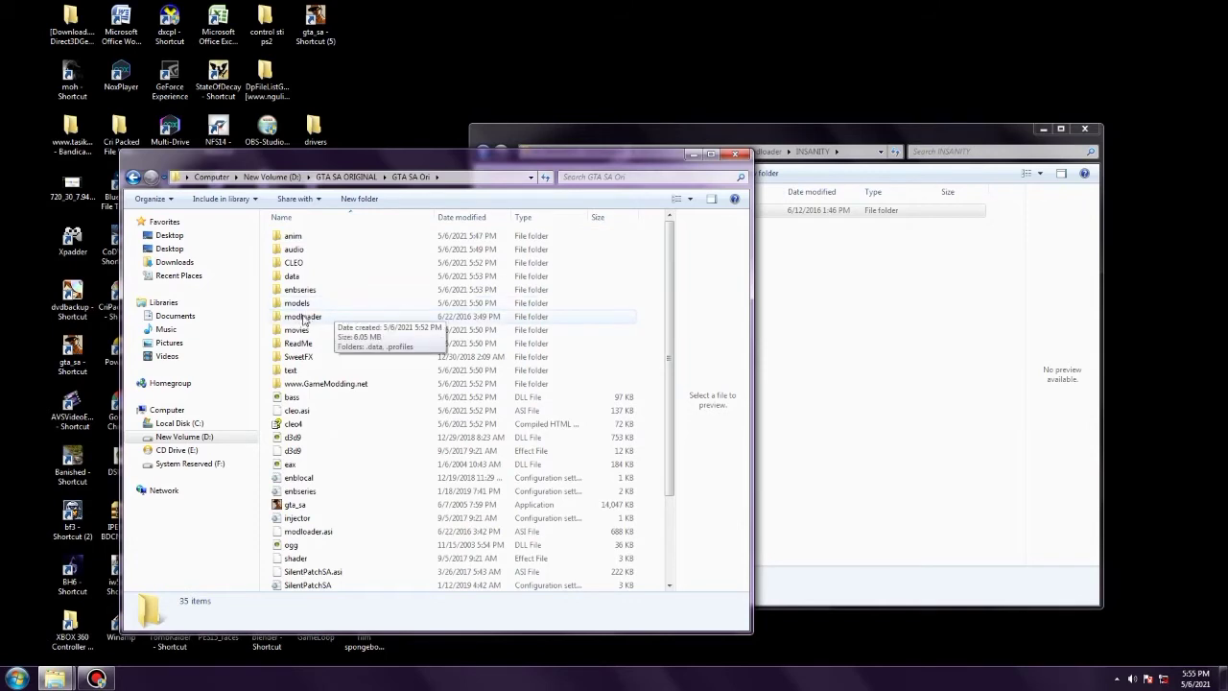
double_click(310, 321)
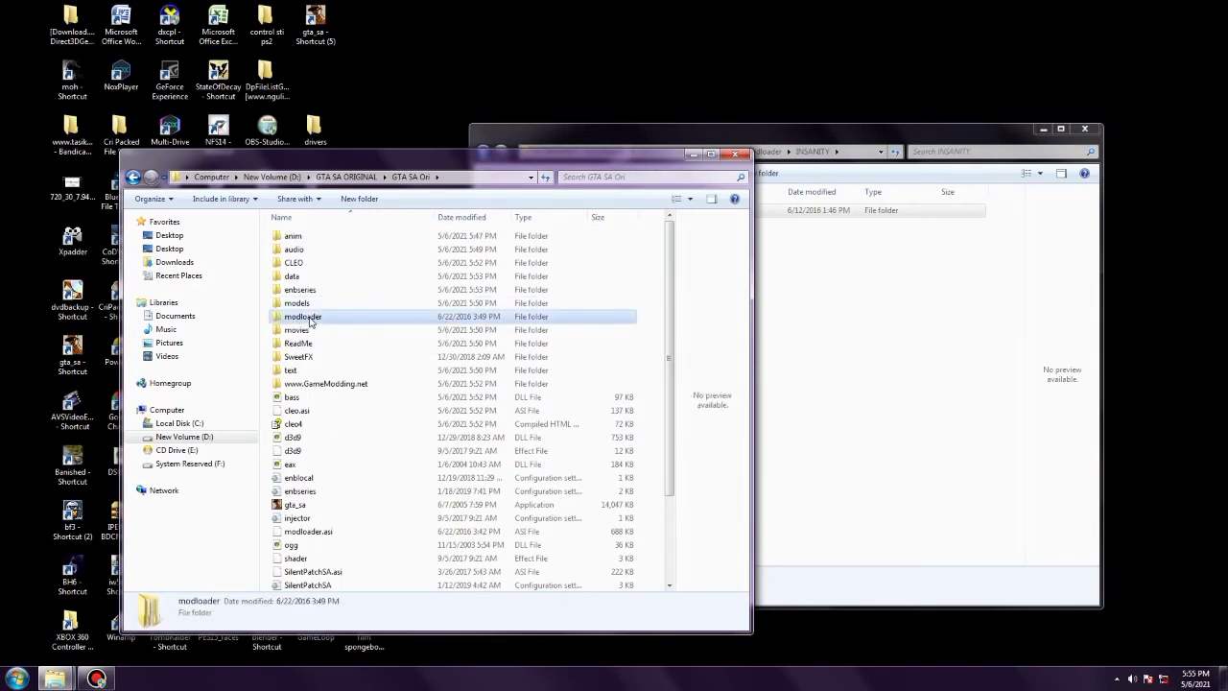
right_click(367, 318)
click(397, 406)
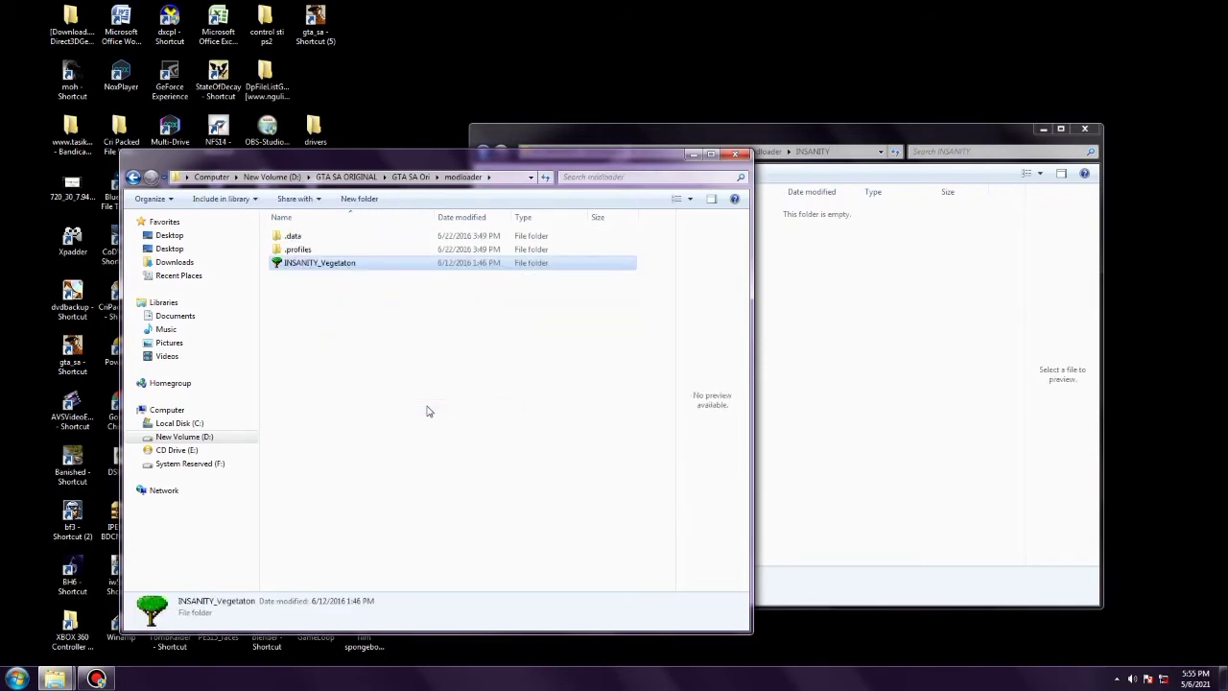
Go back to GTA SA ORIGINAL and open the SA-Dir\modloader\INSANITY folder inside the extracted INSANITY Items folder
click(851, 355)
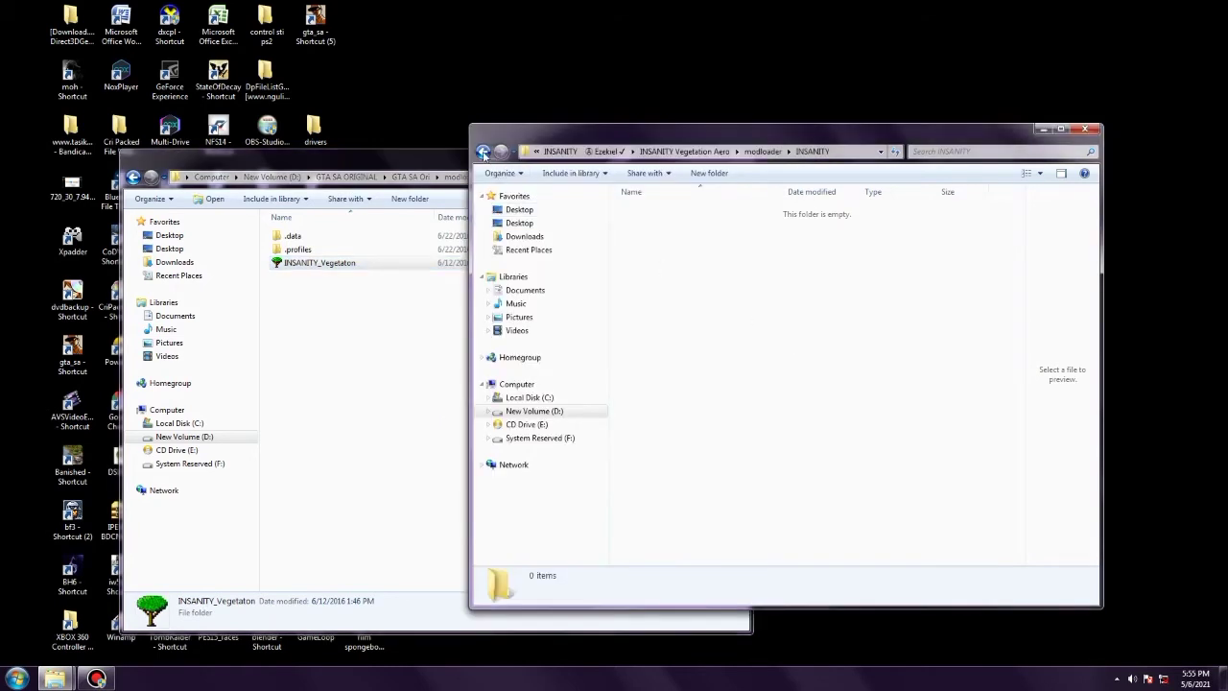
click(483, 152)
click(482, 151)
click(483, 151)
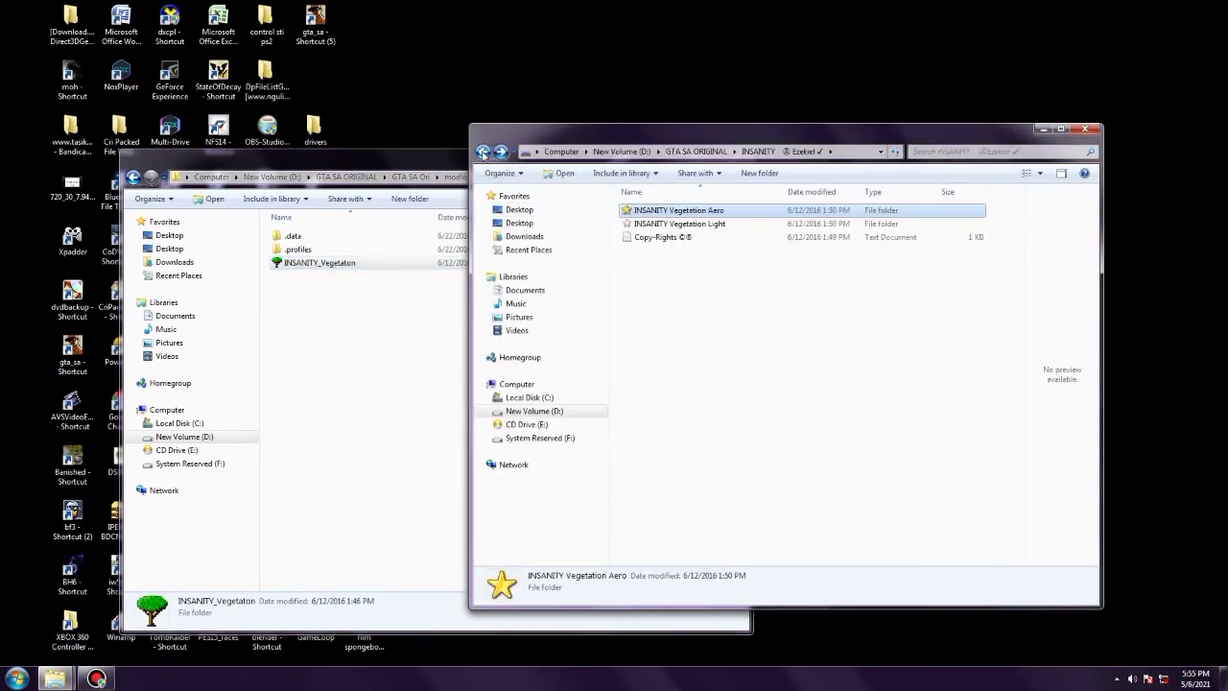
click(483, 152)
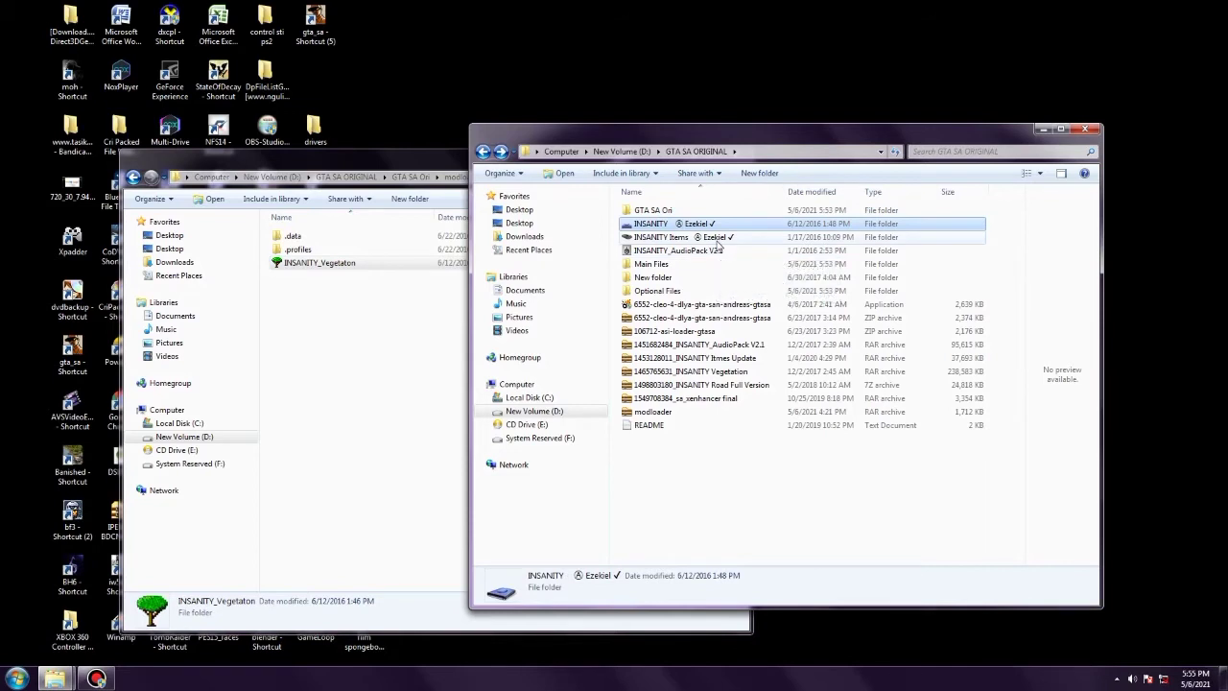
double_click(683, 238)
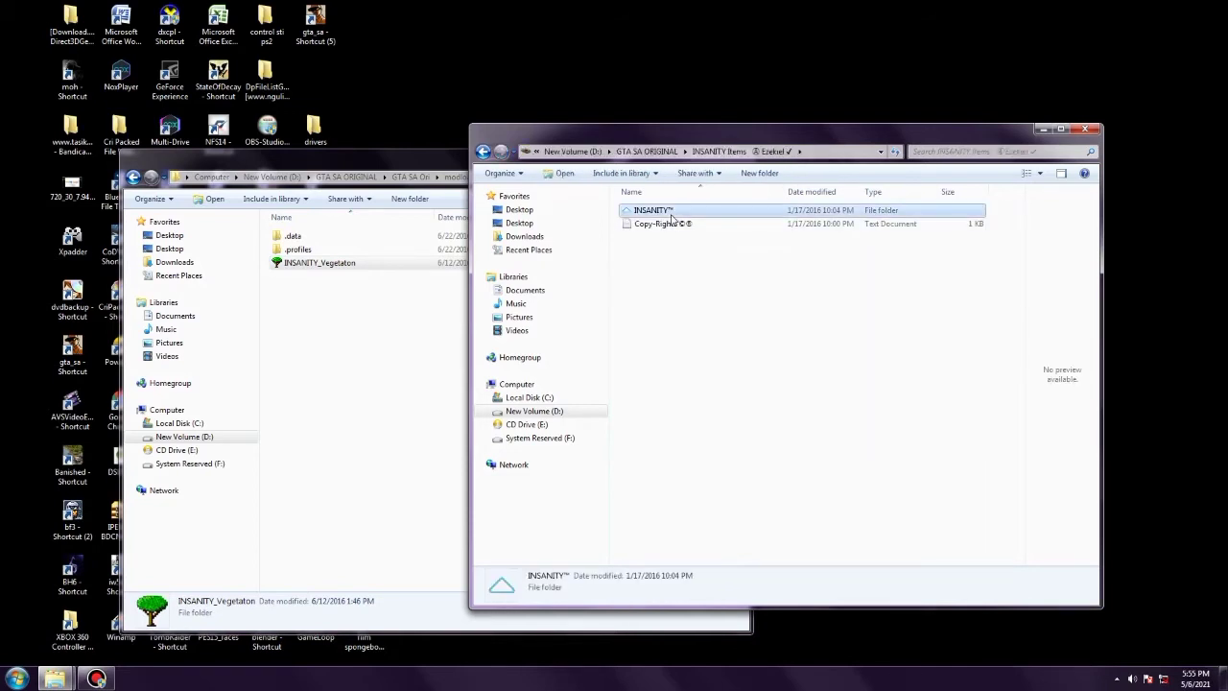
double_click(670, 211)
double_click(671, 215)
double_click(652, 210)
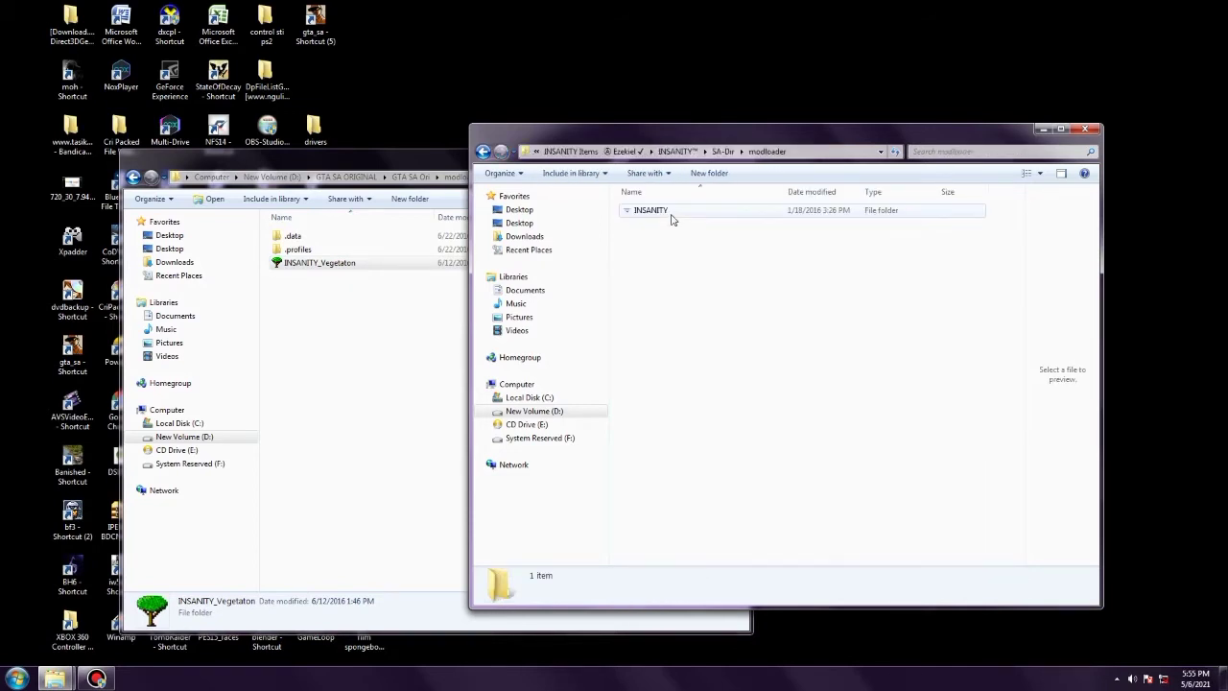
double_click(671, 220)
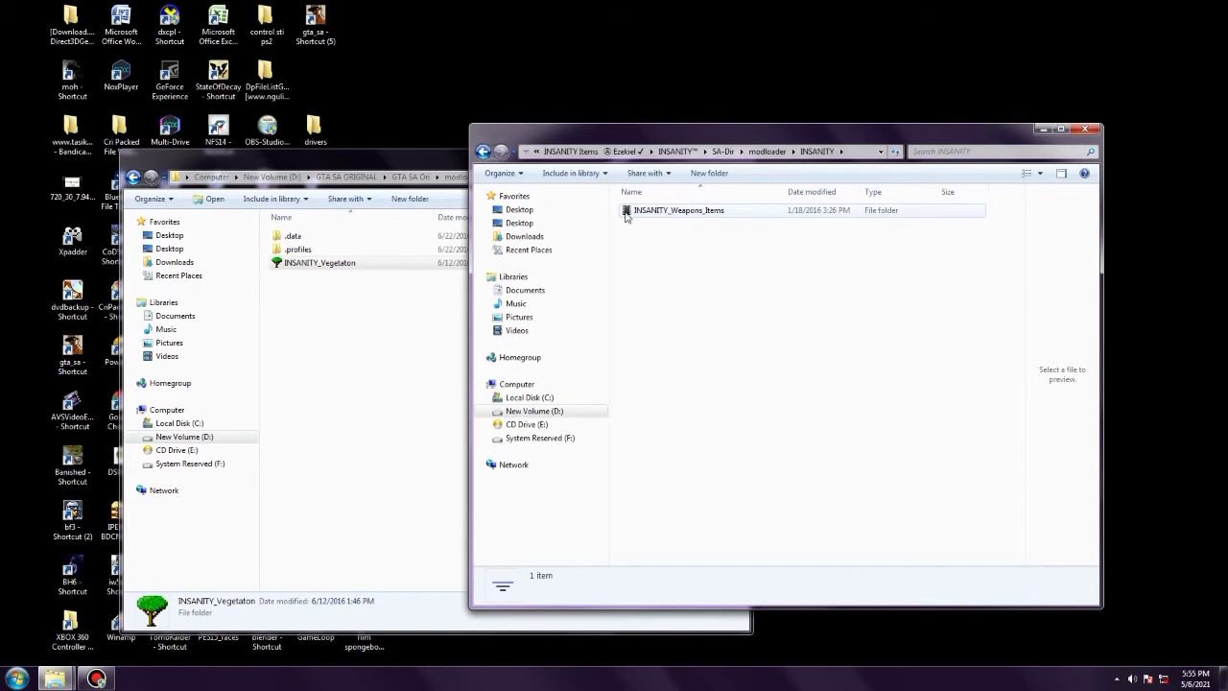
Move the INSANITY_Weapons_Items folder into D:\GTA SA ORIGINAL\GTA SA Ori\modloader by cutting and pasting it
right_click(660, 217)
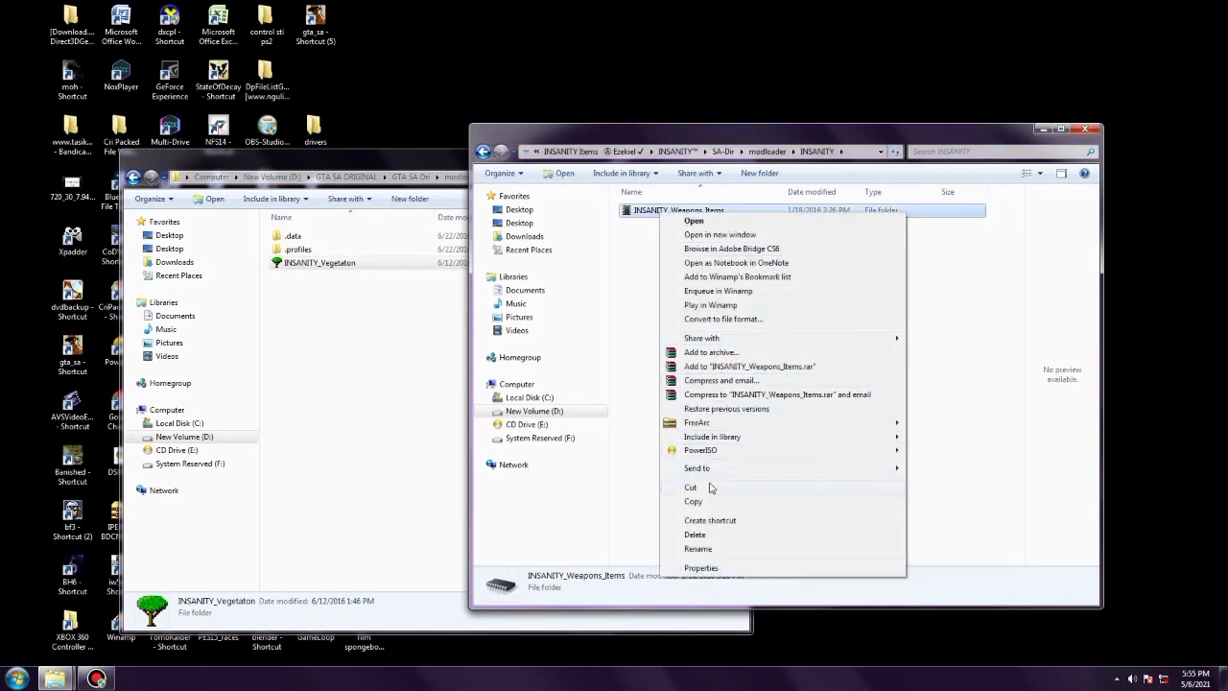
click(710, 492)
right_click(348, 375)
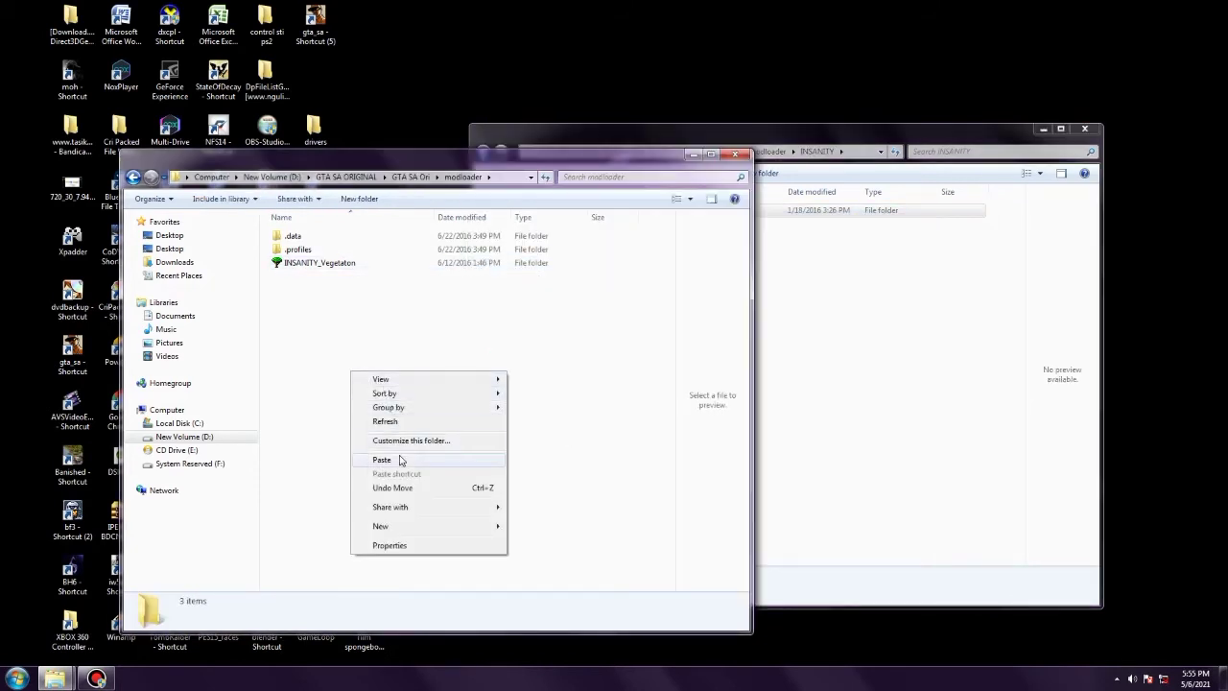
click(402, 460)
Go back to GTA SA ORIGINAL and open Audio Pack\modloader\INSANITY inside the INSANITY_AudioPack V2.1 folder
click(776, 356)
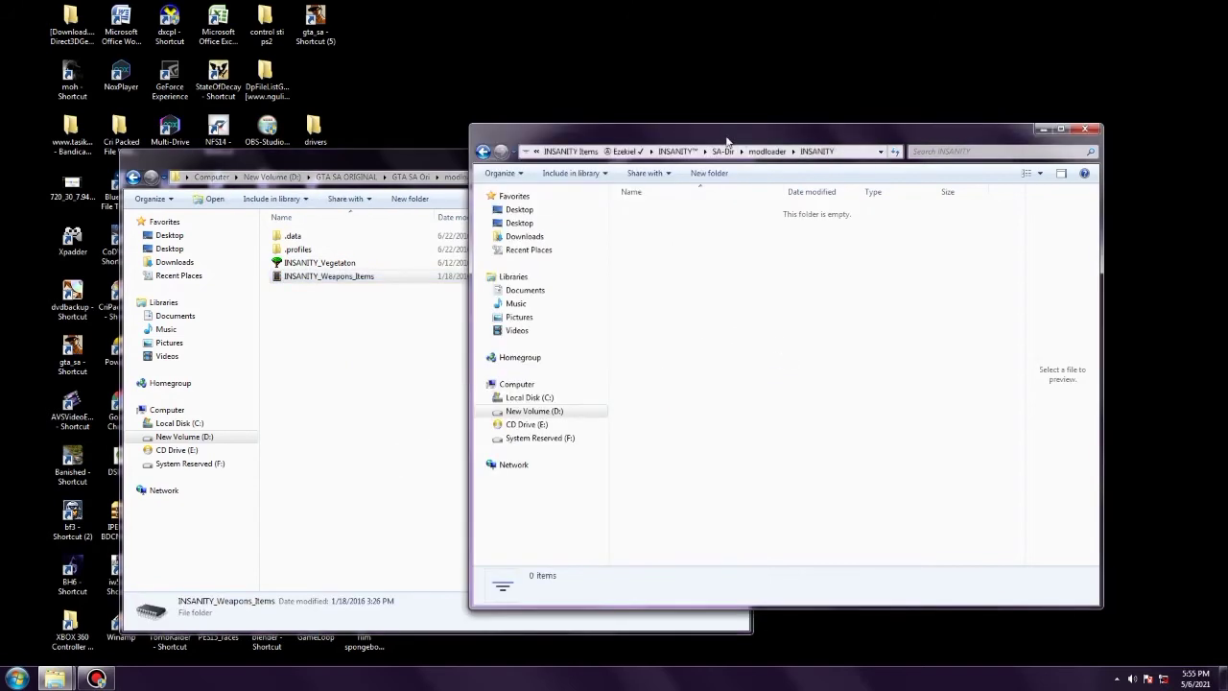
click(483, 152)
click(483, 153)
click(484, 153)
click(483, 153)
click(483, 152)
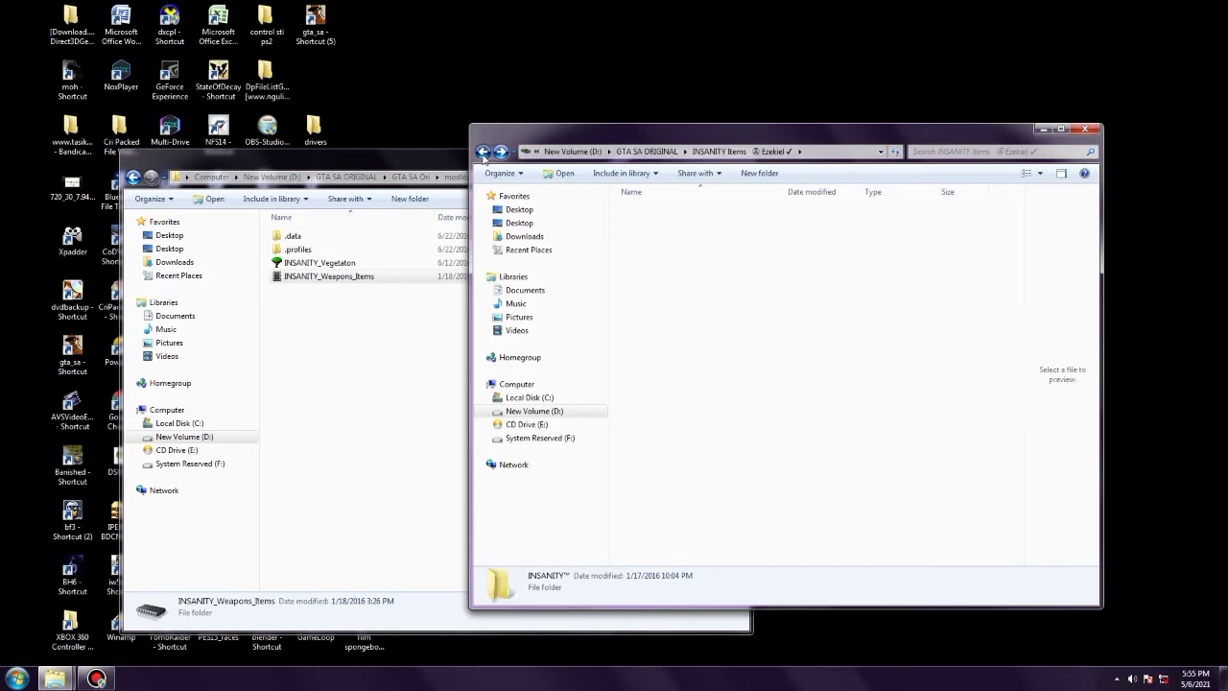
click(483, 152)
double_click(698, 252)
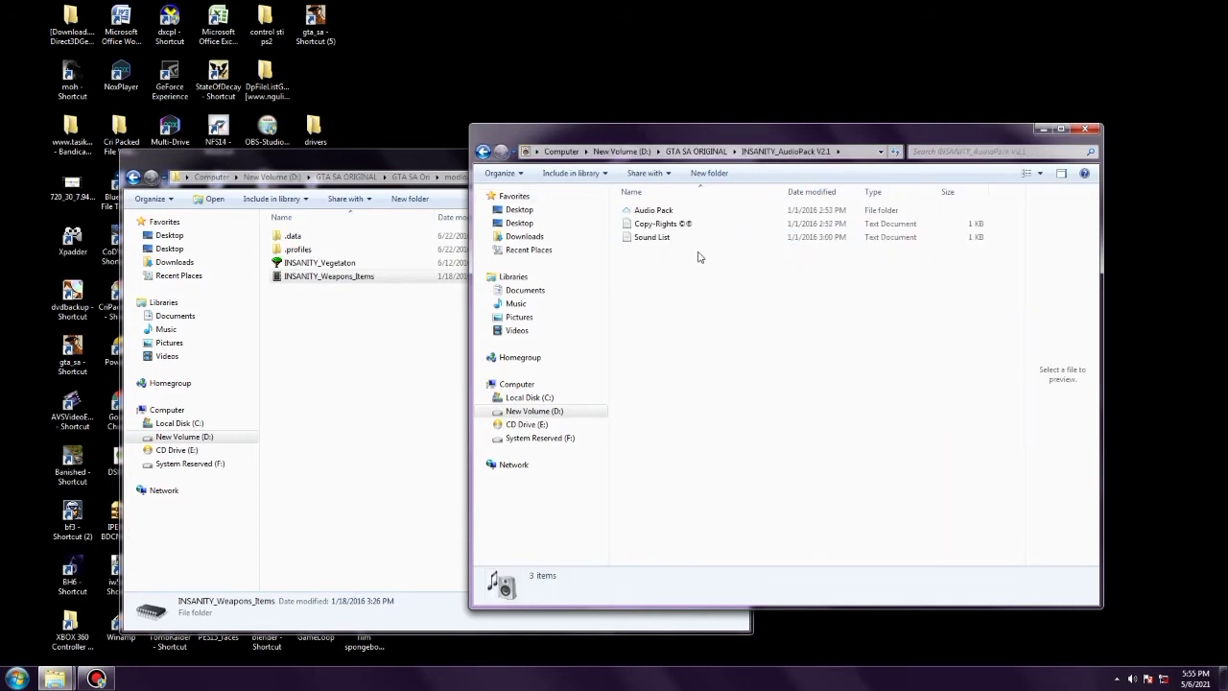
double_click(677, 210)
double_click(678, 210)
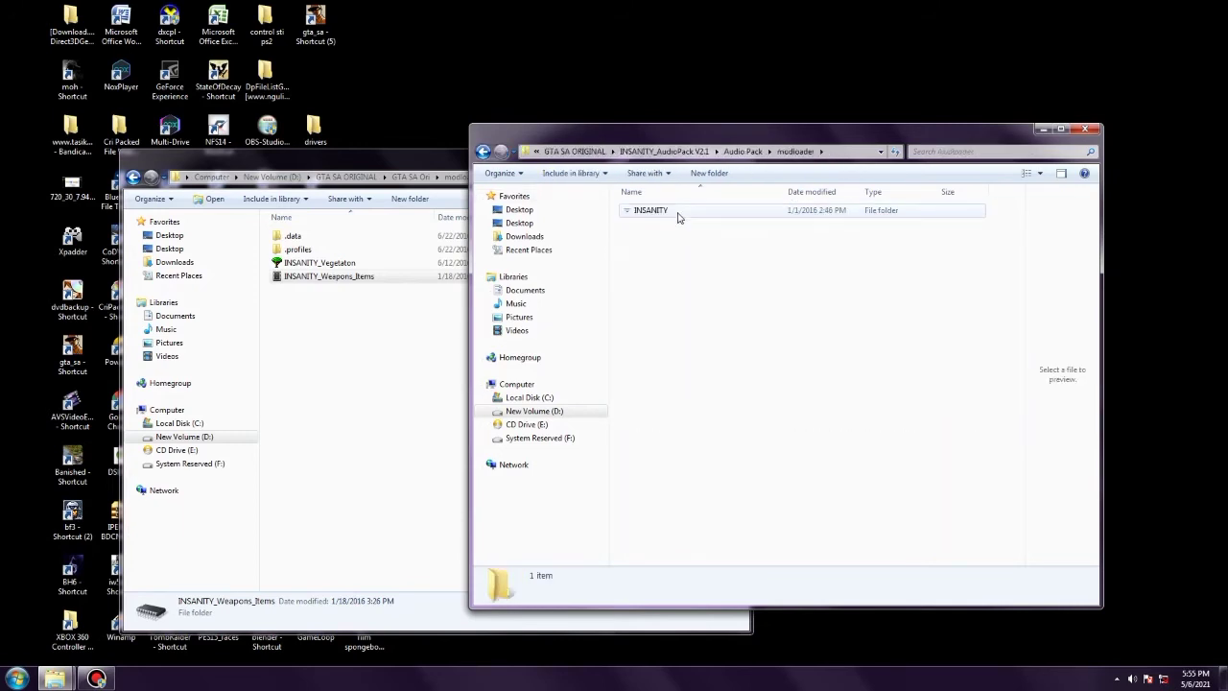
double_click(678, 210)
Cut the INSANITY_Audio folder and paste it into the modloader folder of GTA SA Ori
click(678, 213)
right_click(678, 213)
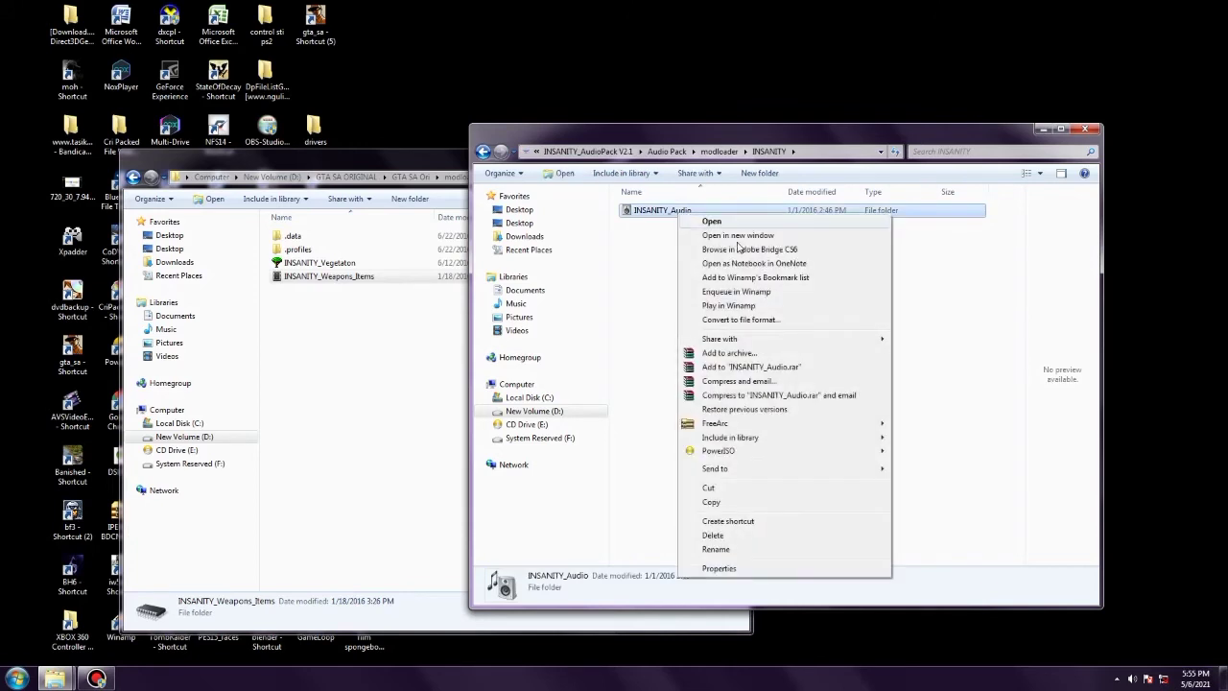
click(731, 490)
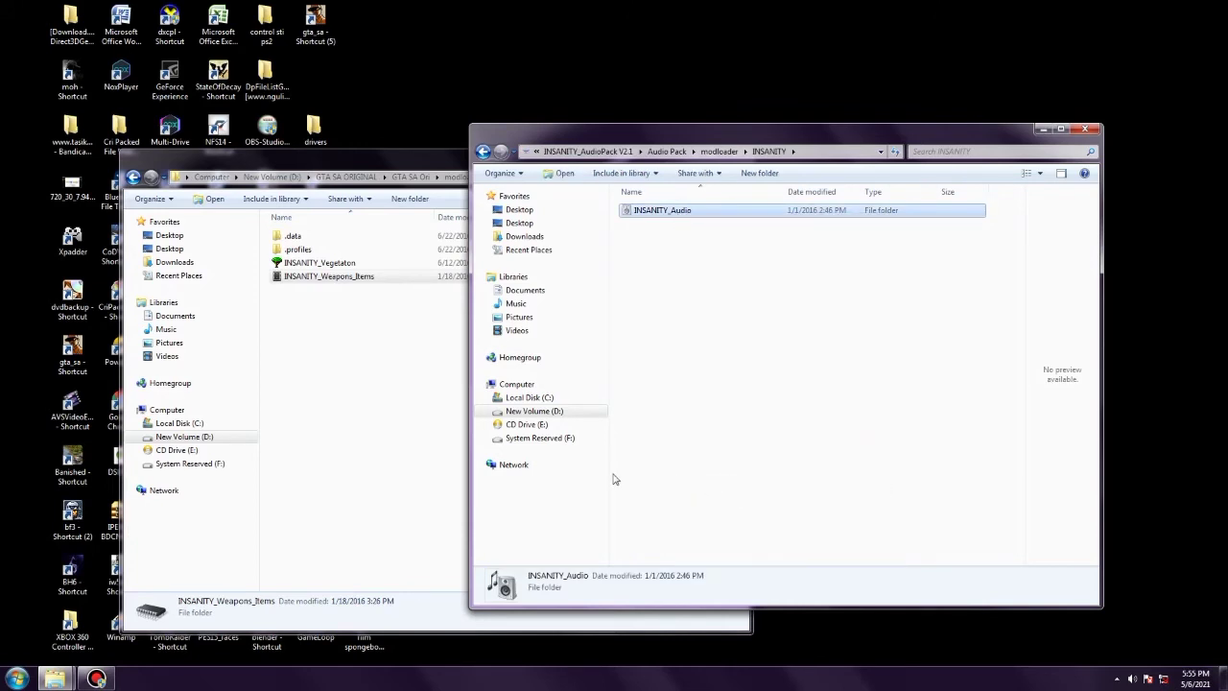
right_click(394, 363)
click(455, 452)
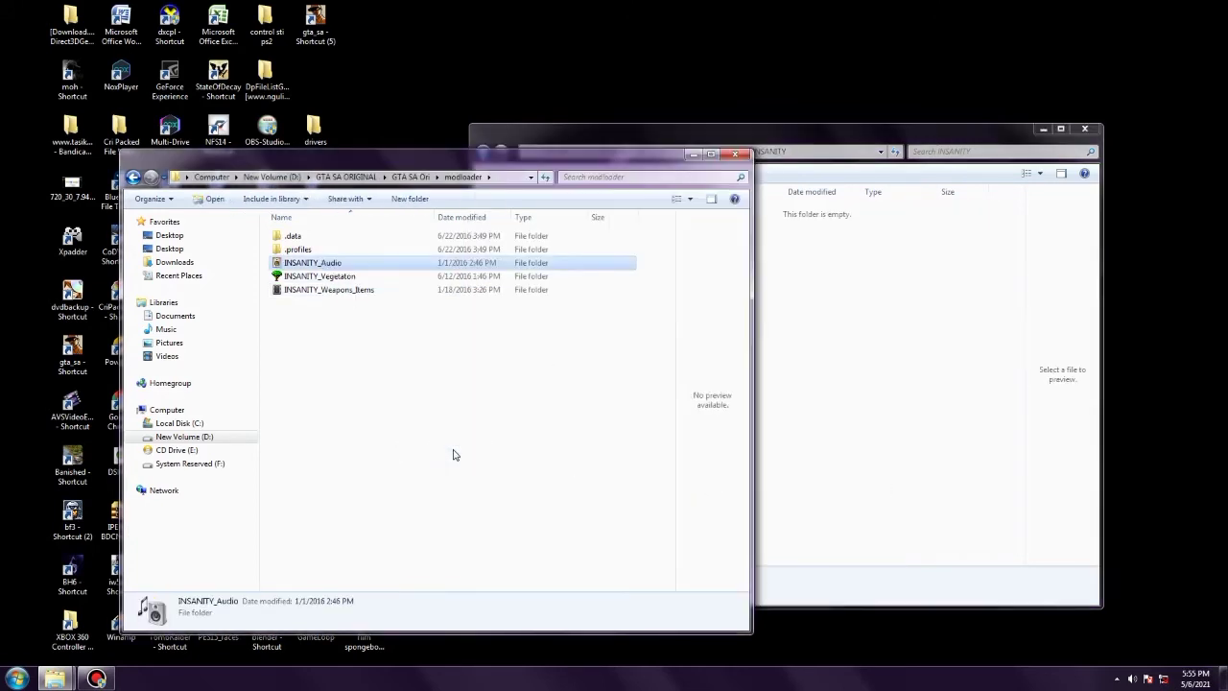
Return from the audio pack to GTA SA ORIGINAL and check the TXD texture files inside New folder
click(869, 375)
click(483, 150)
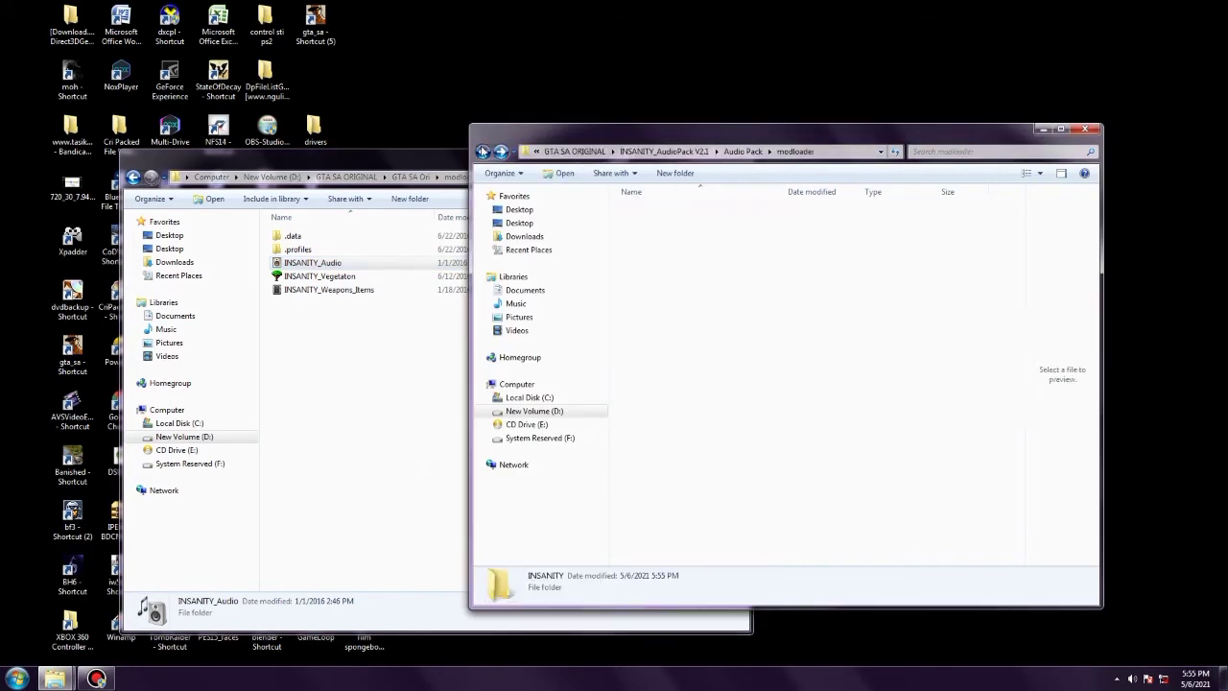
click(482, 151)
click(483, 151)
click(482, 150)
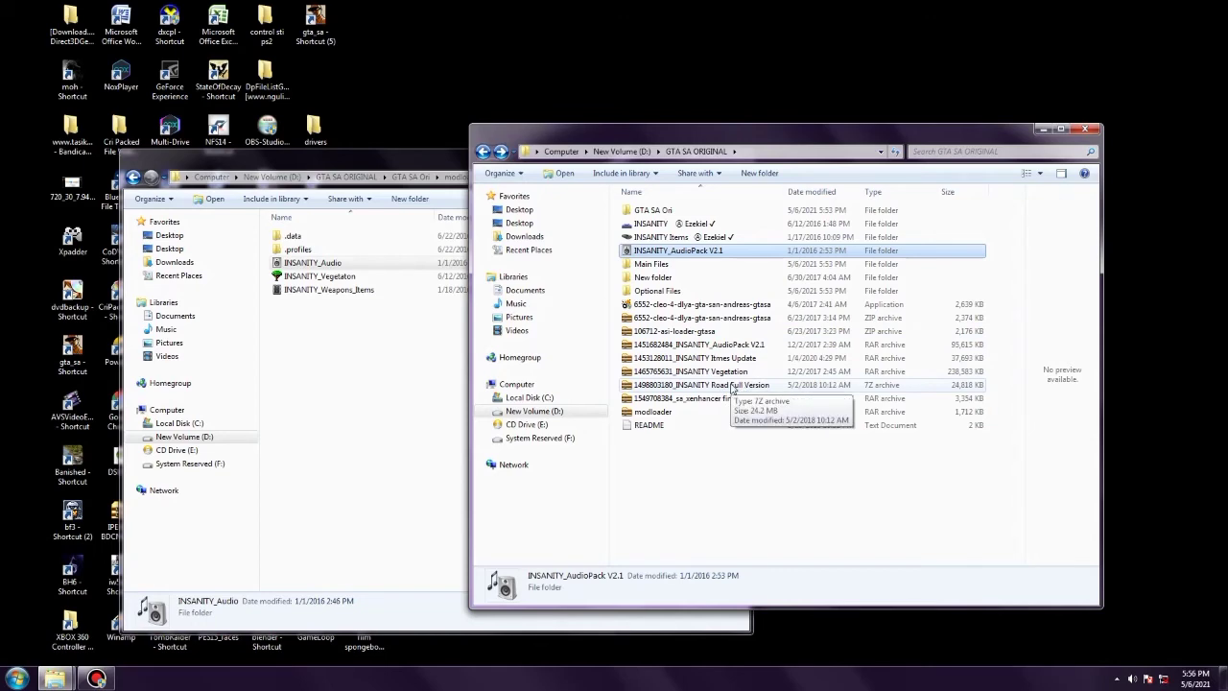
click(660, 278)
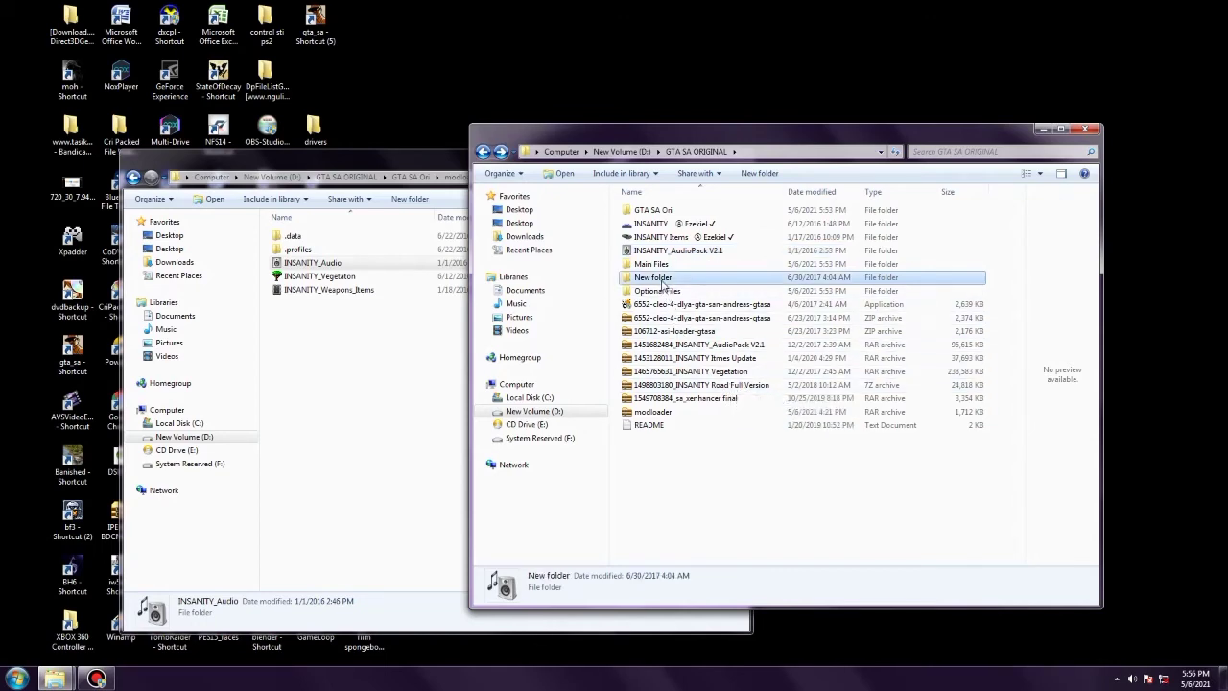
double_click(660, 278)
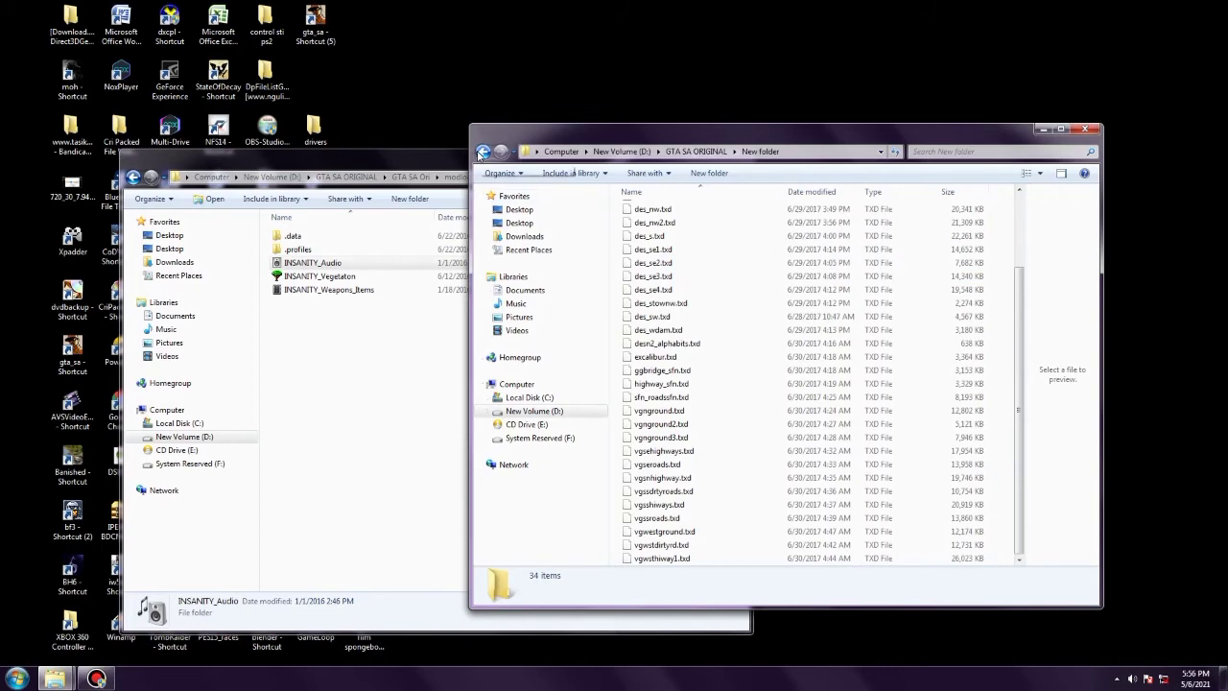
click(482, 151)
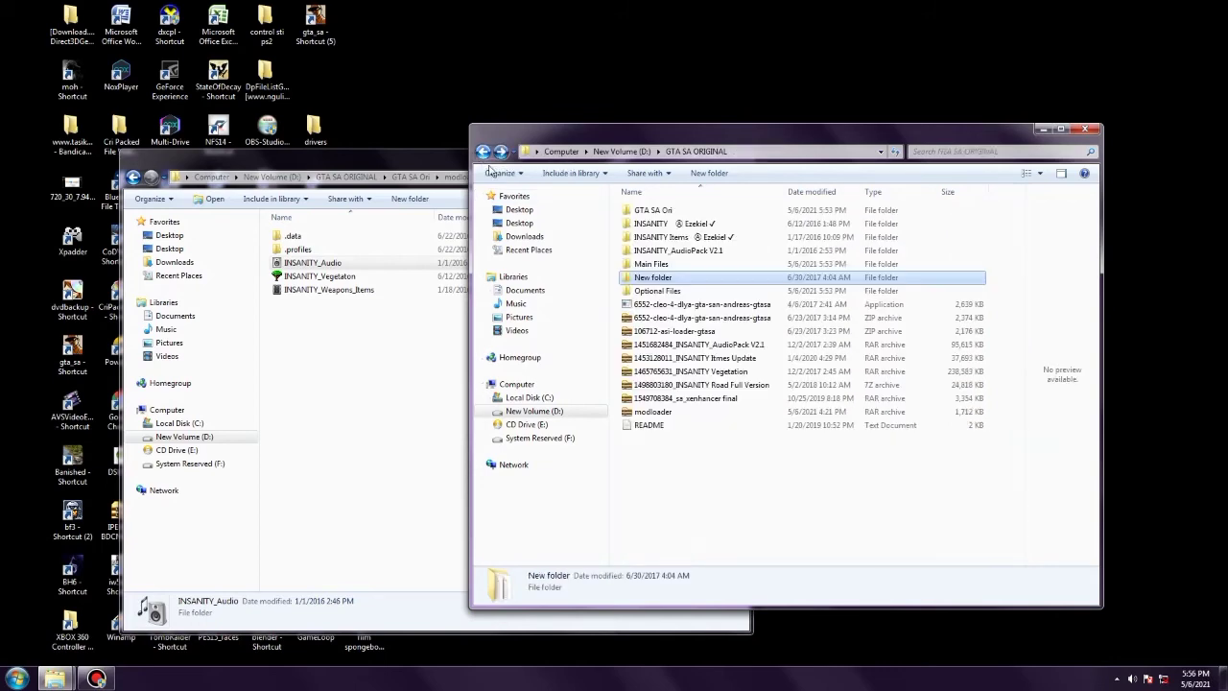
Move New folder with the road textures from GTA SA ORIGINAL into GTA SA Ori\modloader and refresh the listing
right_click(674, 281)
click(723, 557)
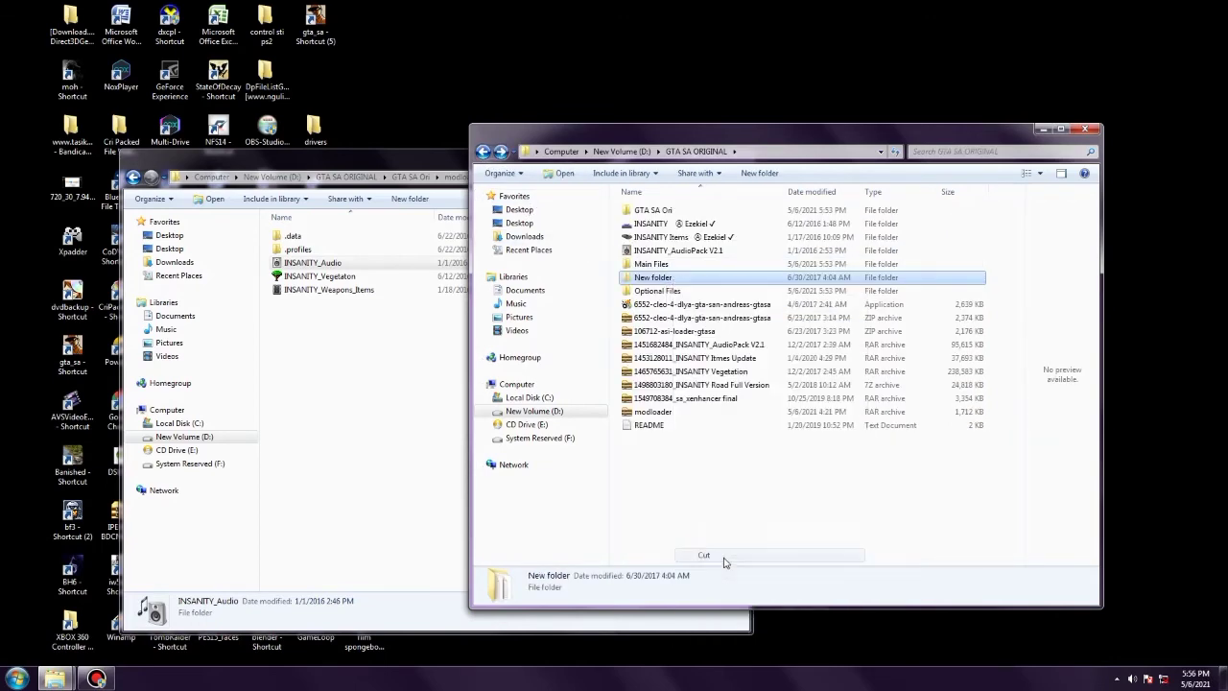
right_click(403, 361)
click(445, 451)
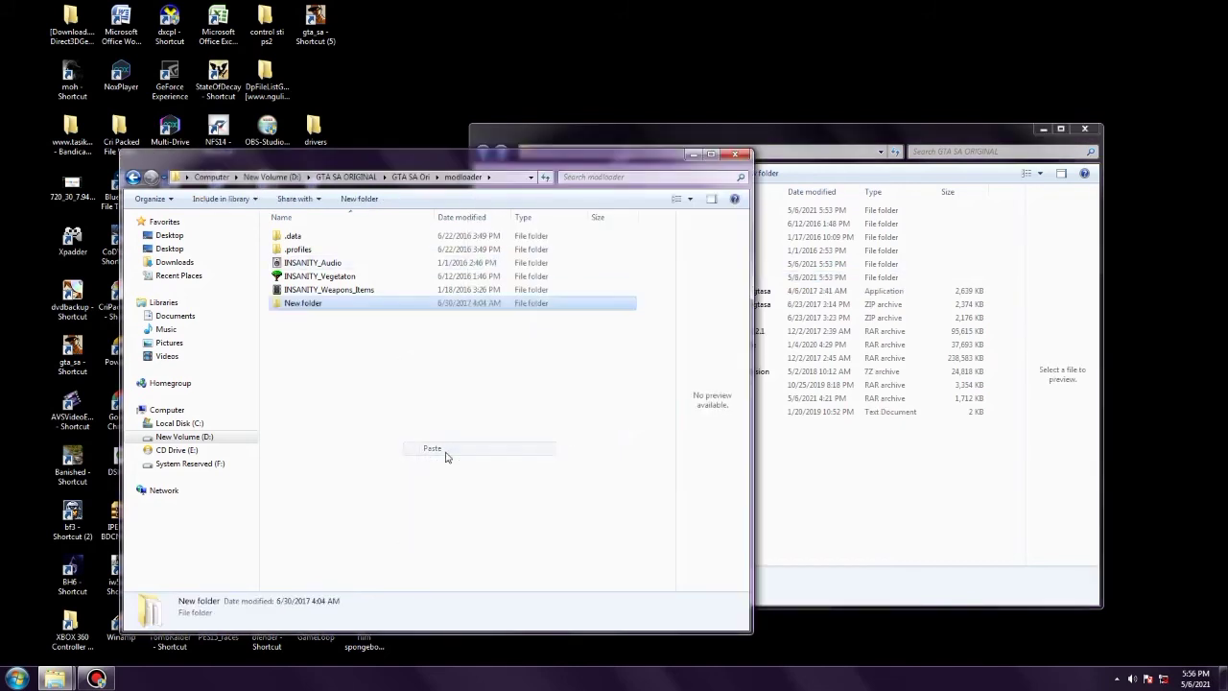
right_click(425, 397)
click(472, 449)
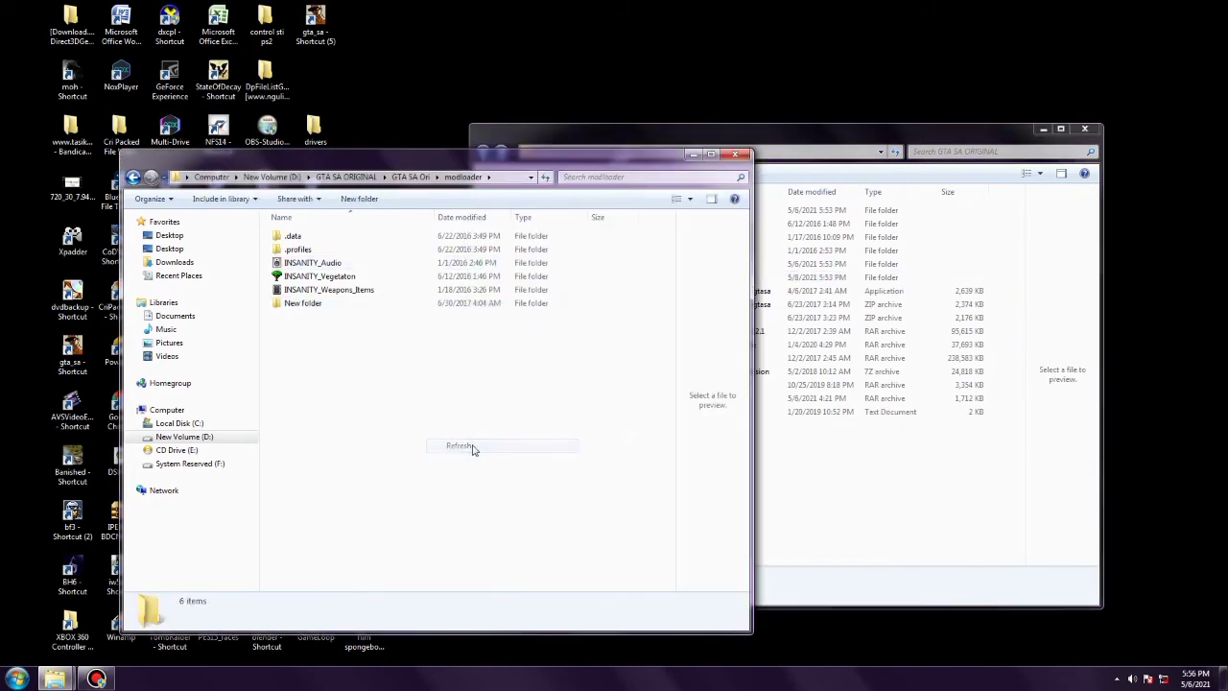
Go up from modloader to the GTA SA Ori game folder and select the gta_sa application
click(843, 477)
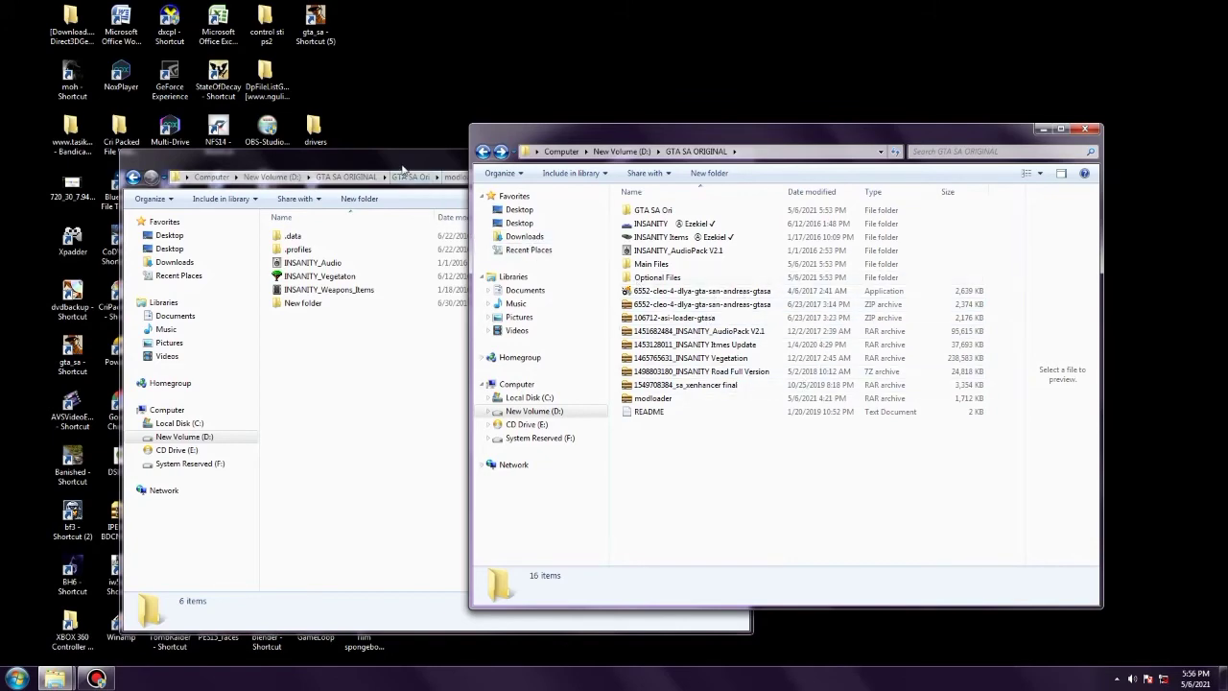
drag(422, 163, 664, 146)
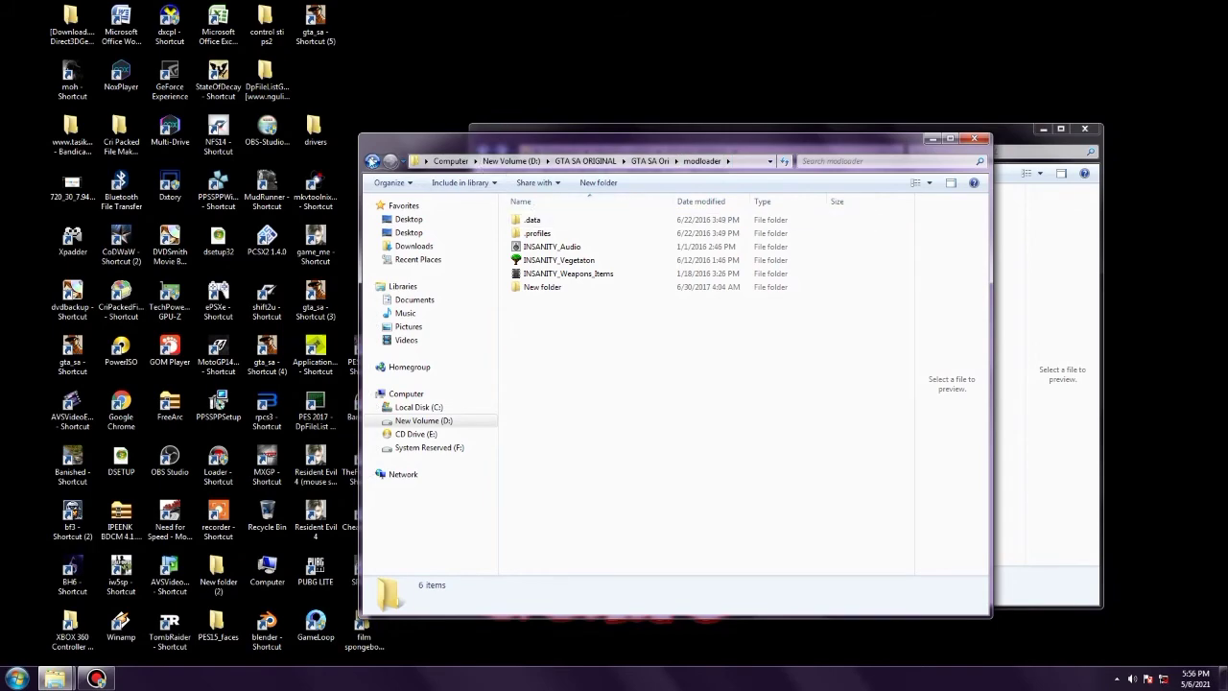
click(372, 160)
scroll(708, 354, down, 2)
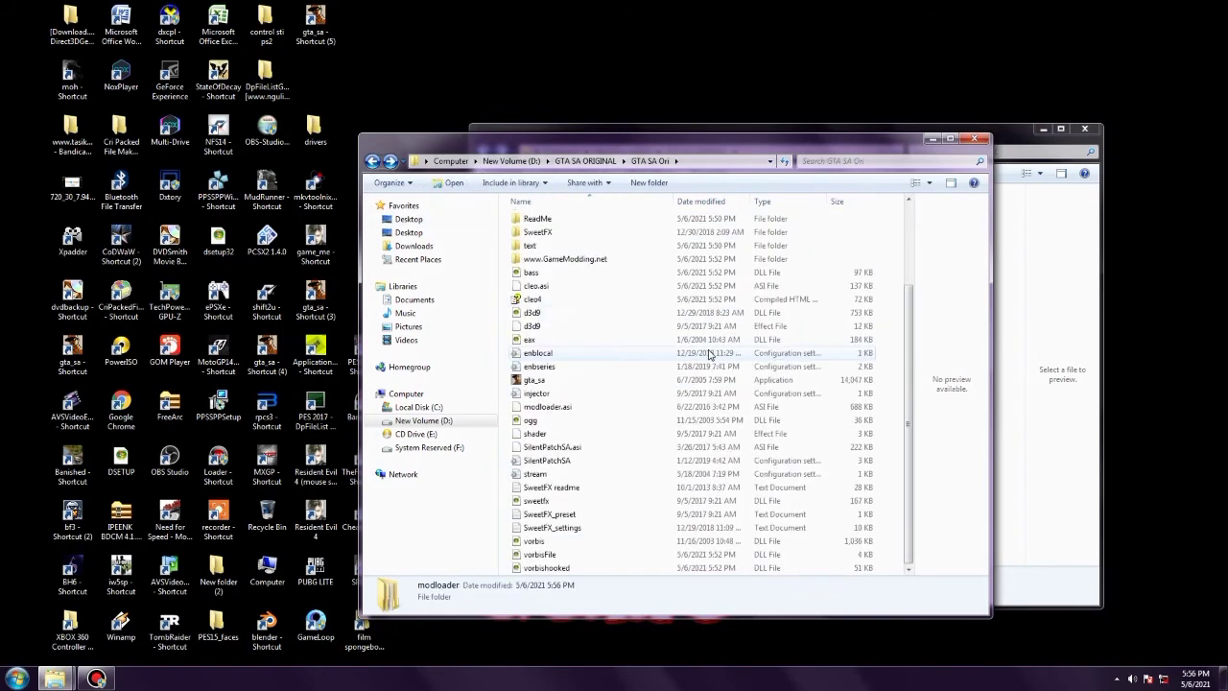
scroll(708, 354, up, 3)
scroll(708, 354, down, 3)
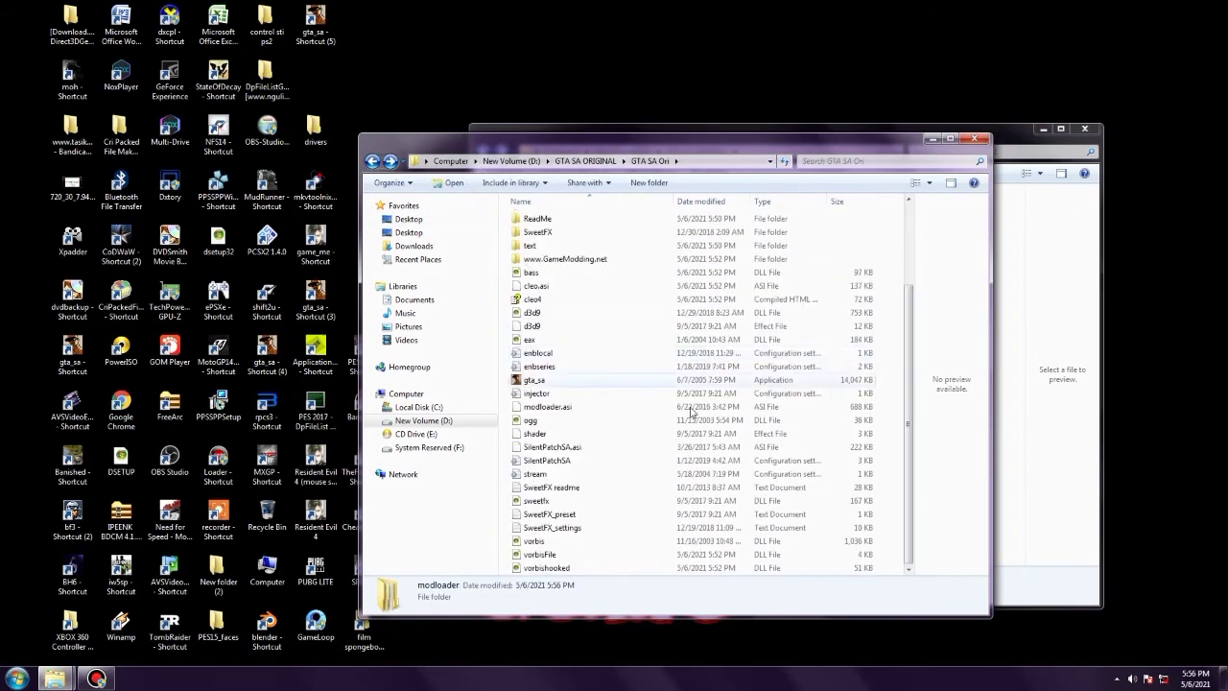
click(554, 382)
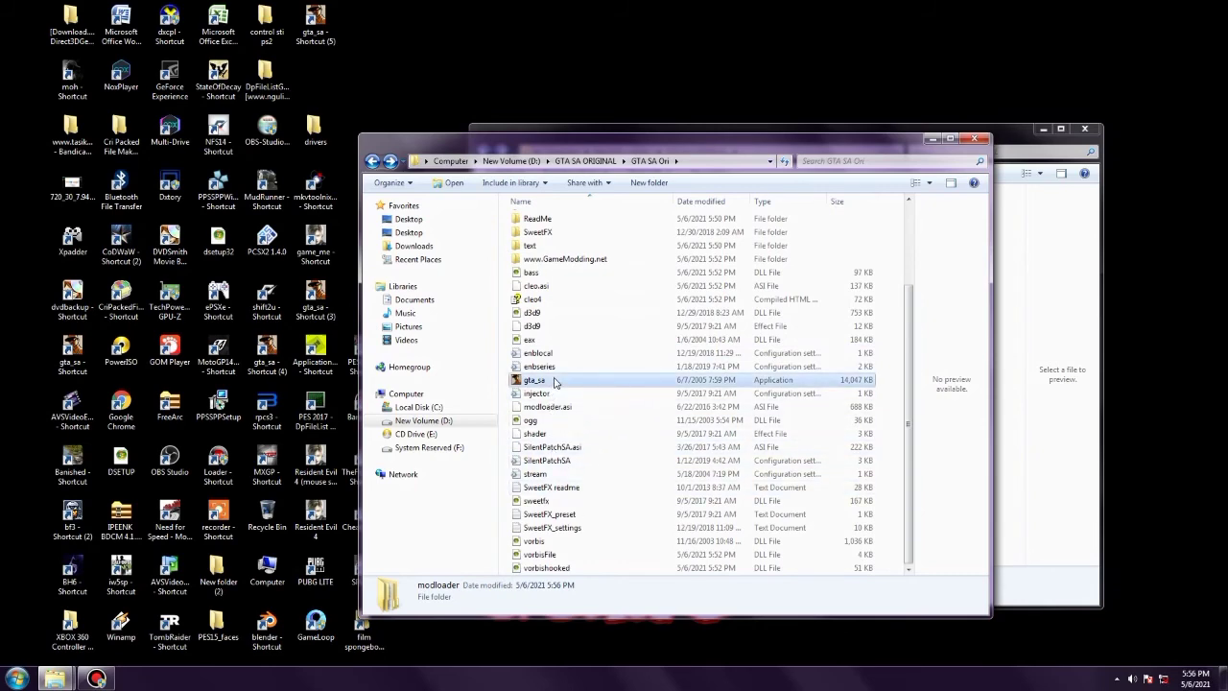